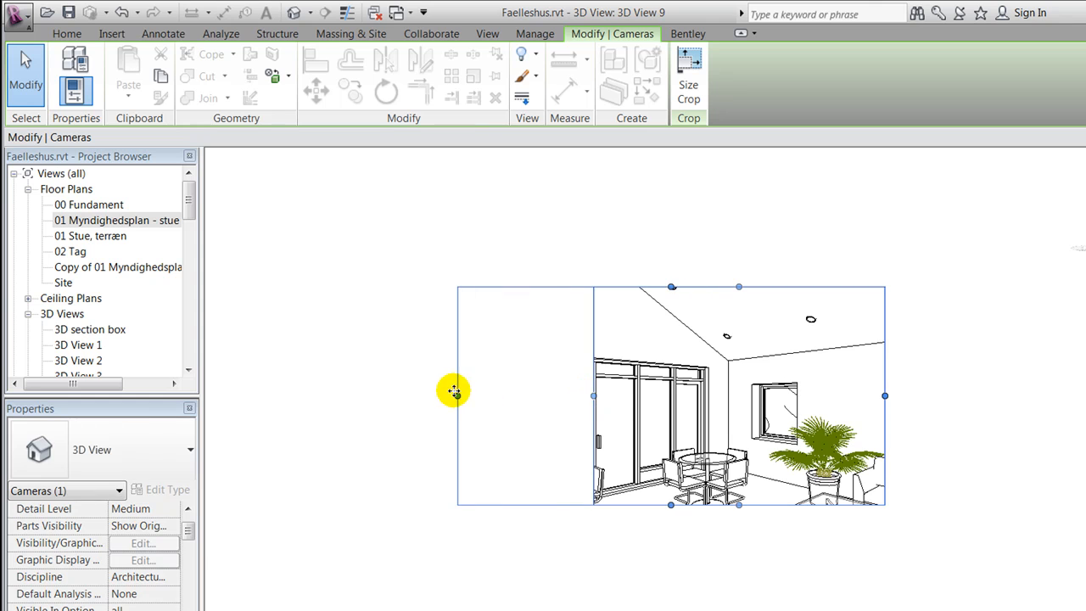
Extend the camera view's crop region outward on its top, right and bottom edges to widen the framed interior
left_click_drag(671, 287, 739, 243)
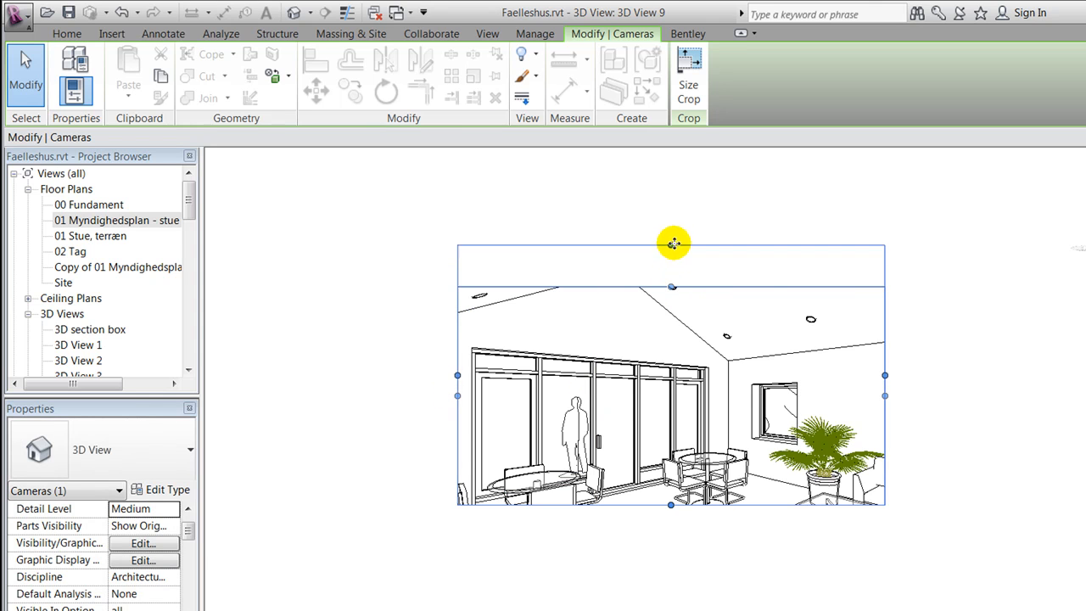
left_click_drag(884, 374, 953, 378)
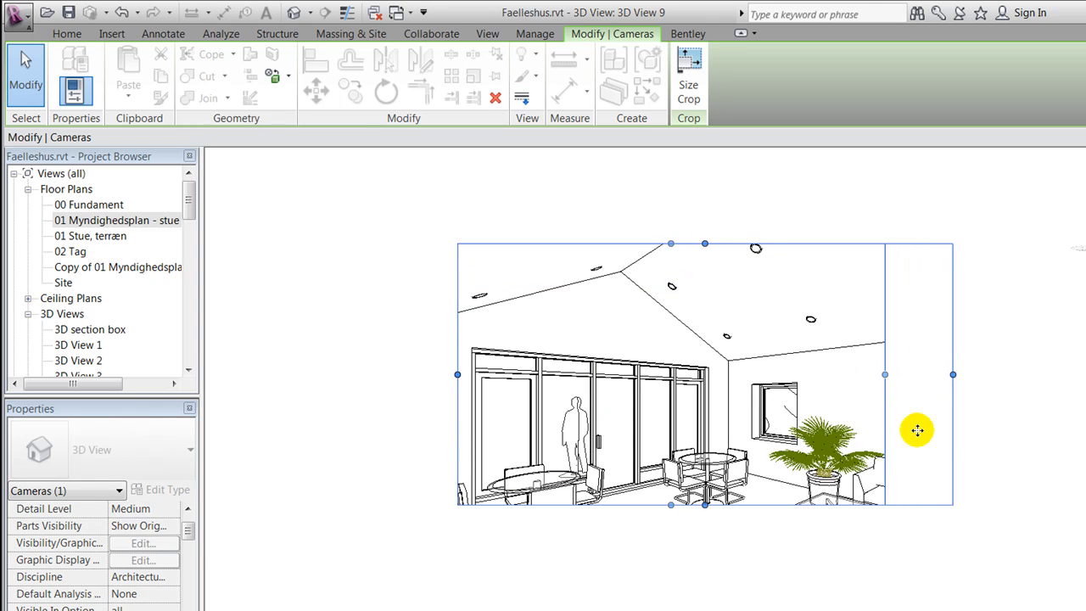
left_click_drag(705, 505, 710, 576)
middle_click_drag(893, 545, 859, 533)
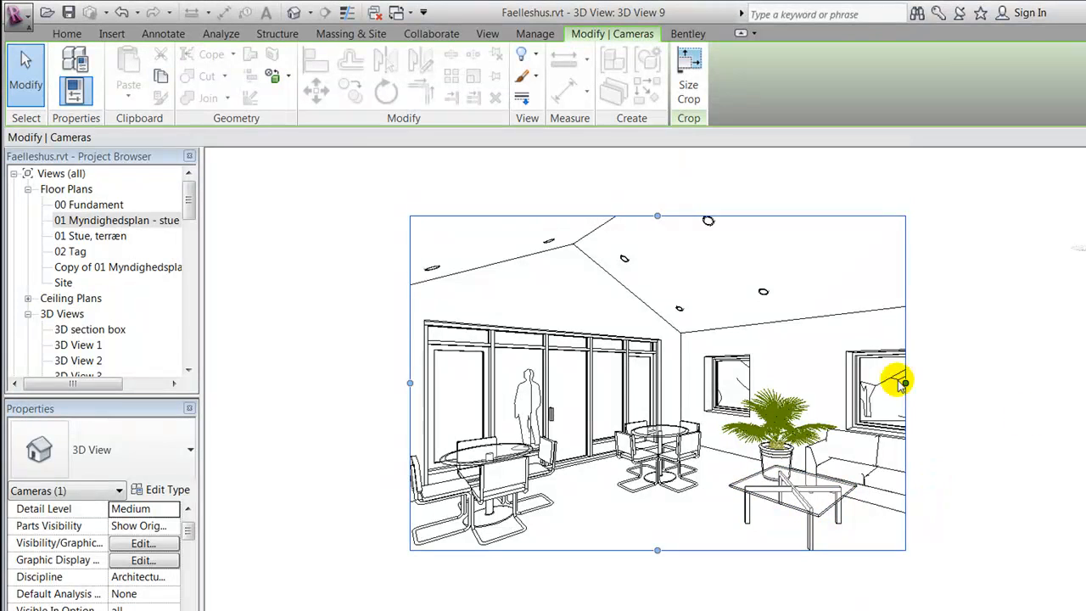
left_click_drag(905, 385, 953, 384)
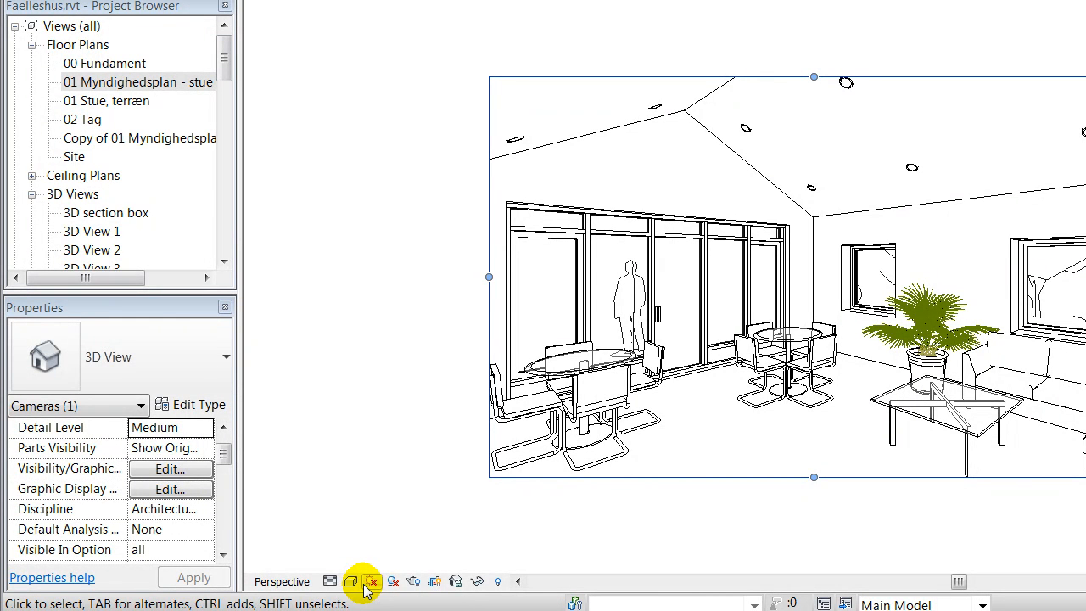
Turn on the sun path using the specified project location, date and time, and turn on shadows
left_click(370, 584)
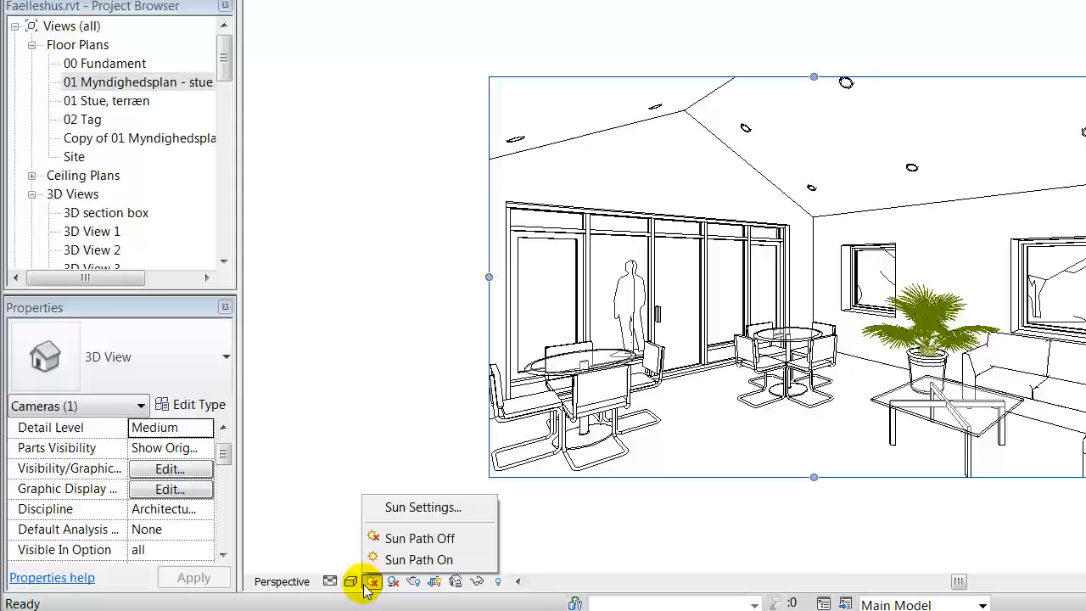
left_click(405, 562)
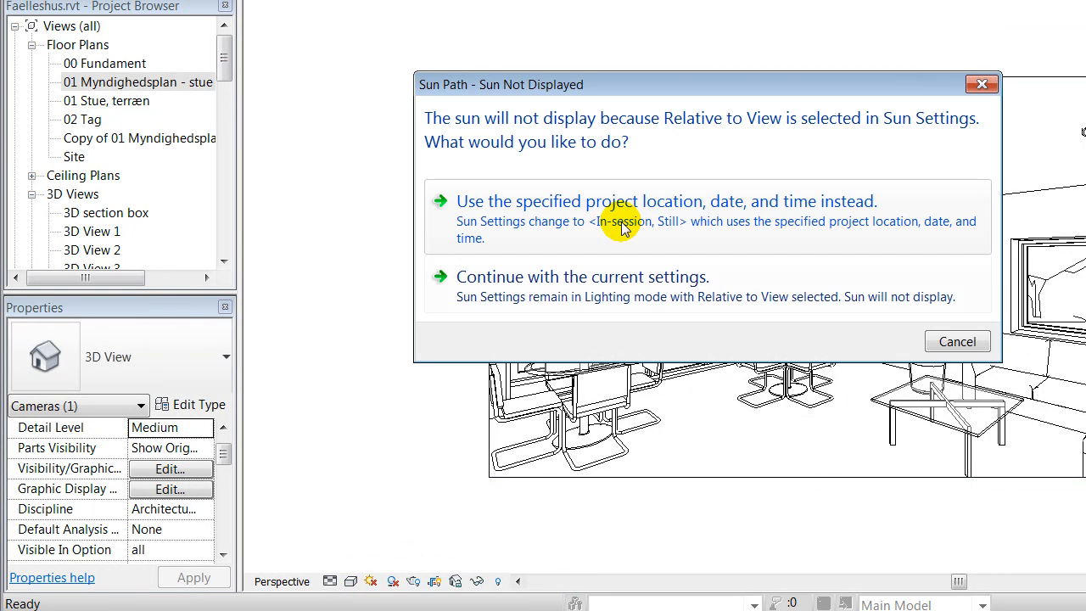
left_click(480, 212)
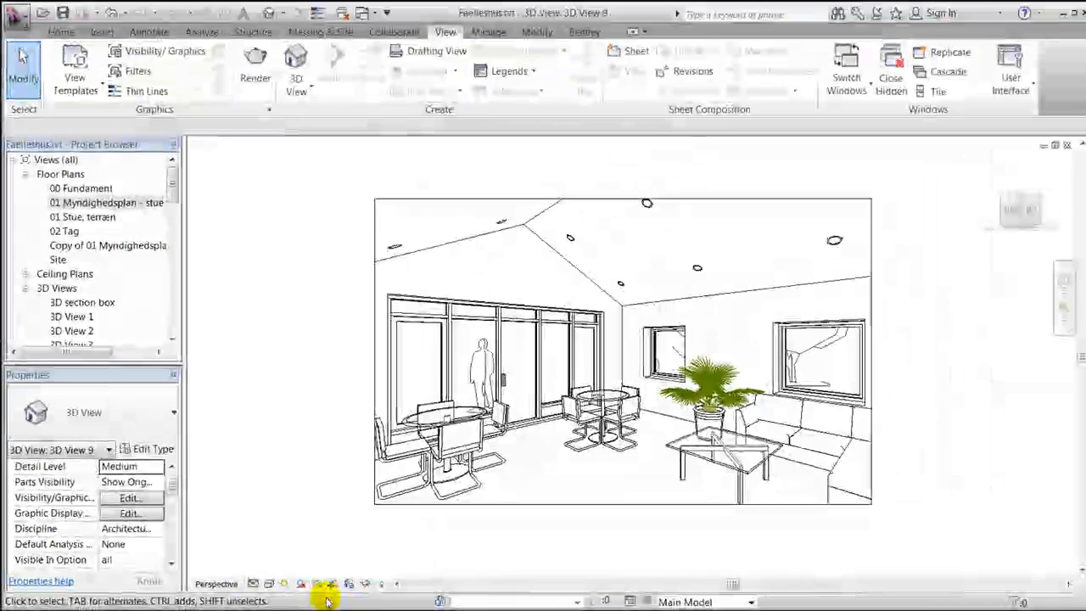
left_click(299, 584)
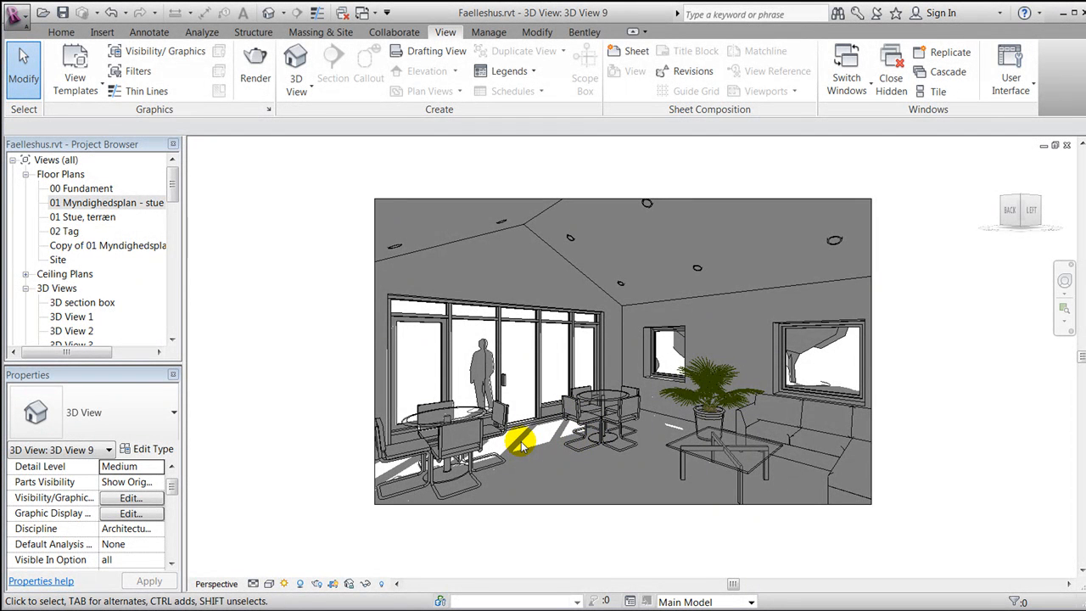
Set the still sun study date to 13-06-2010 and the time to 07:00, then apply and confirm
left_click(285, 585)
left_click(312, 527)
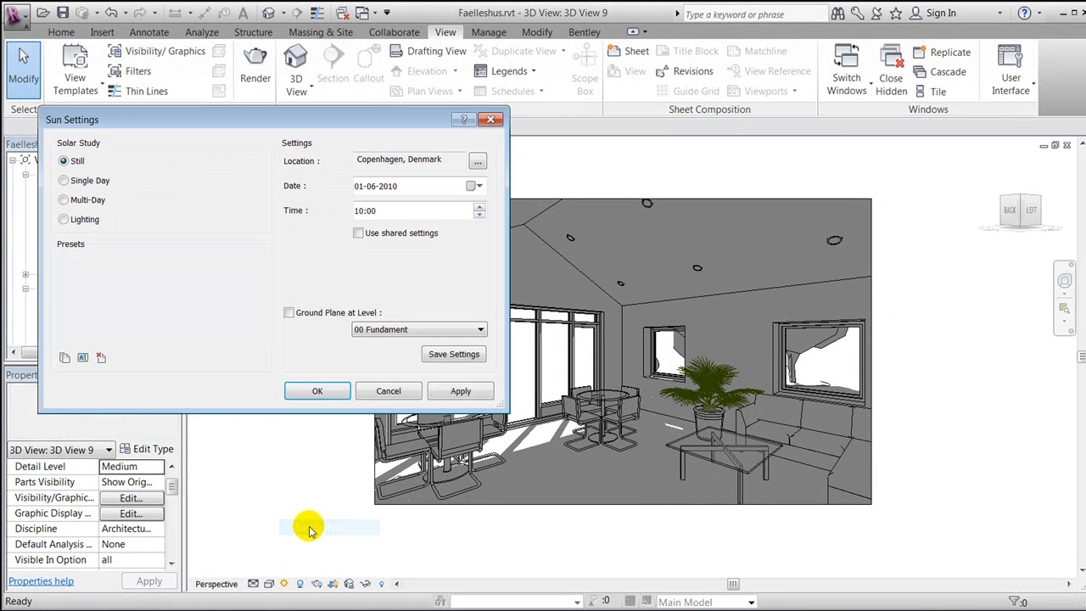
left_click(478, 187)
left_click(468, 253)
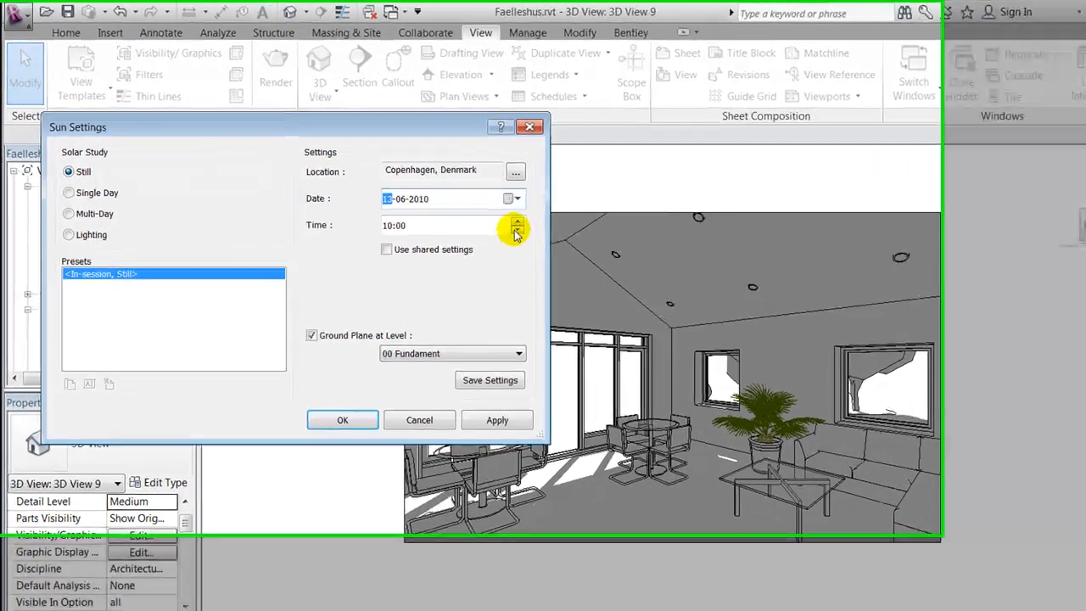
left_click(477, 215)
left_click(477, 215)
left_click(477, 215)
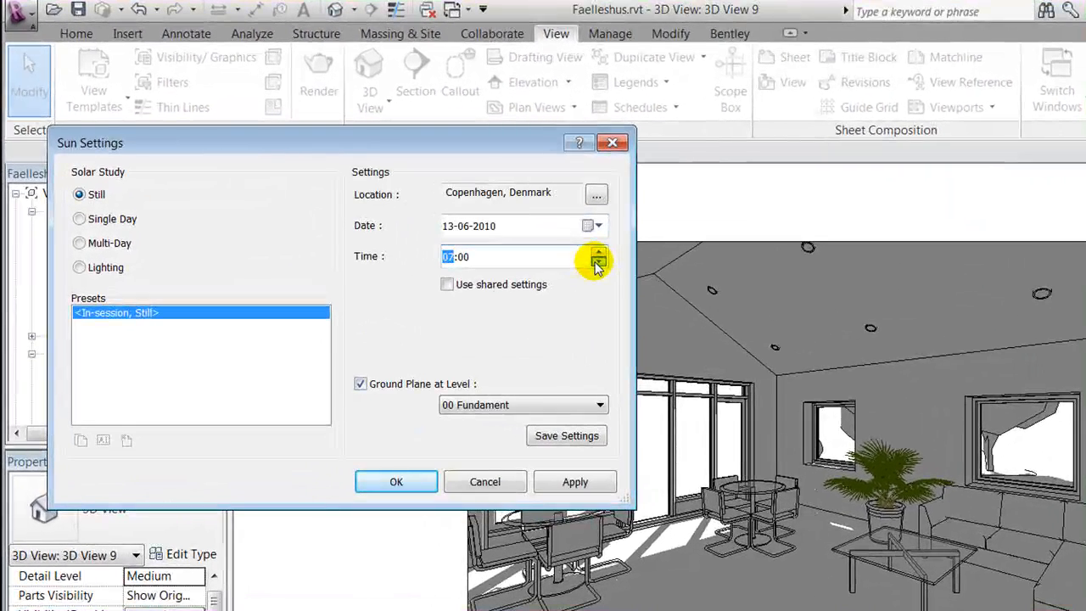
left_click(550, 482)
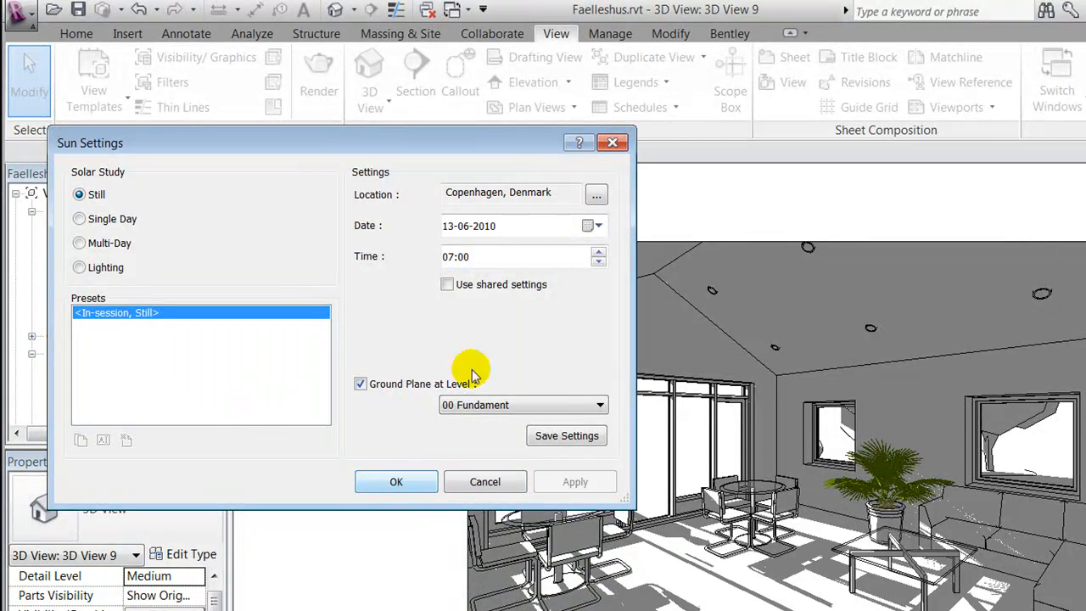
left_click(410, 480)
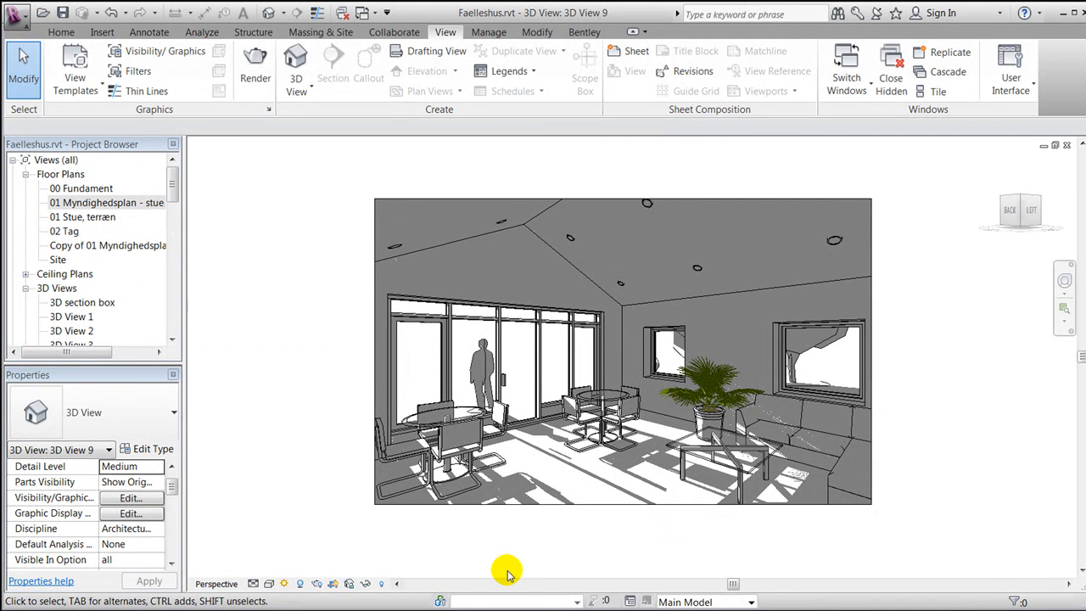
Open the Rendering dialog and set the lighting scheme to Interior: Sun only
left_click(315, 585)
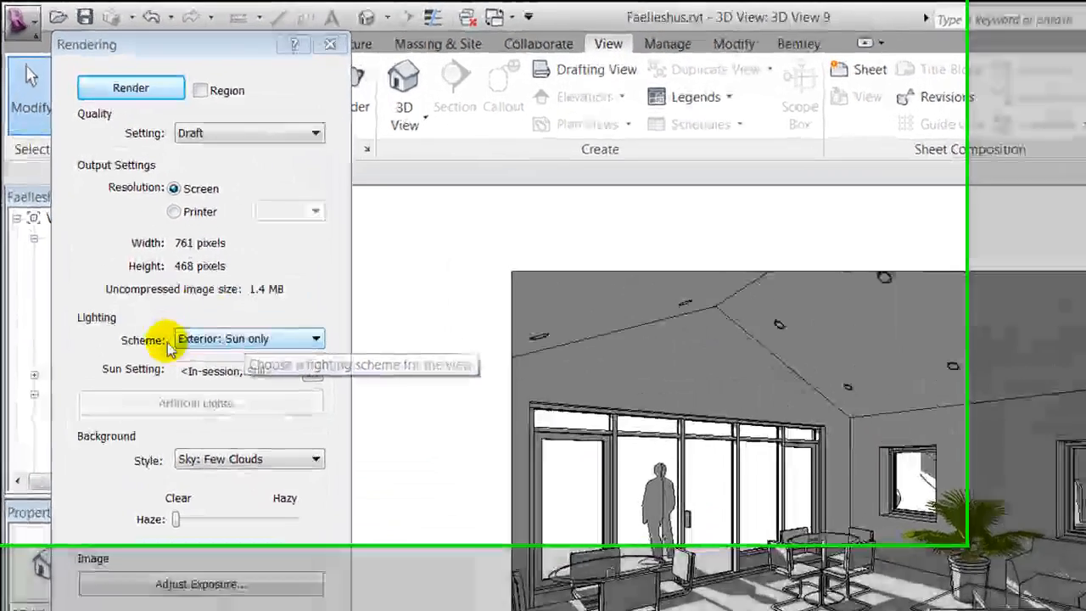
left_click(176, 250)
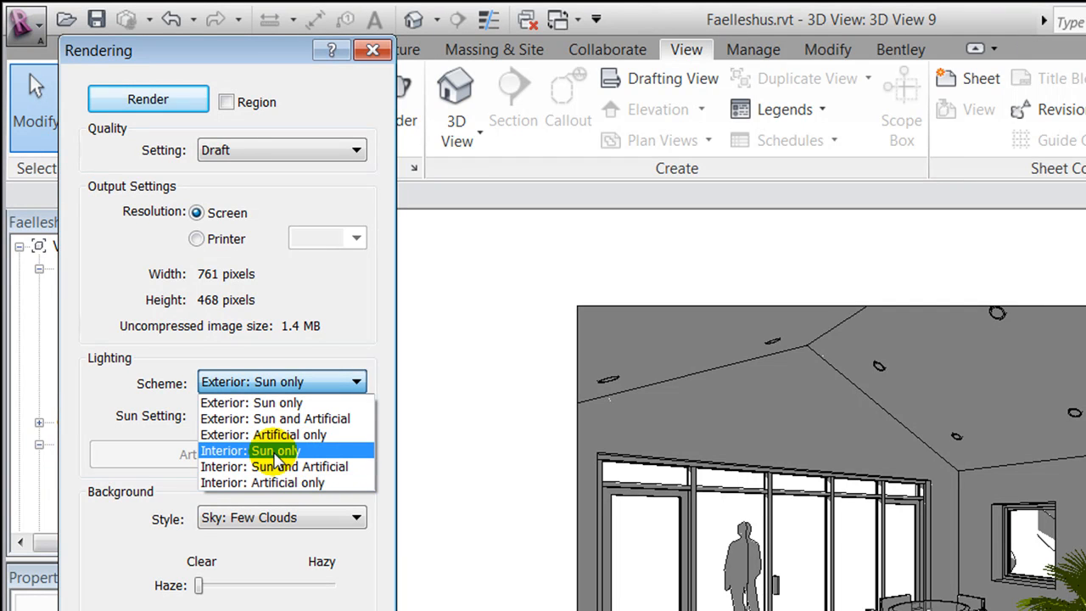
left_click(275, 453)
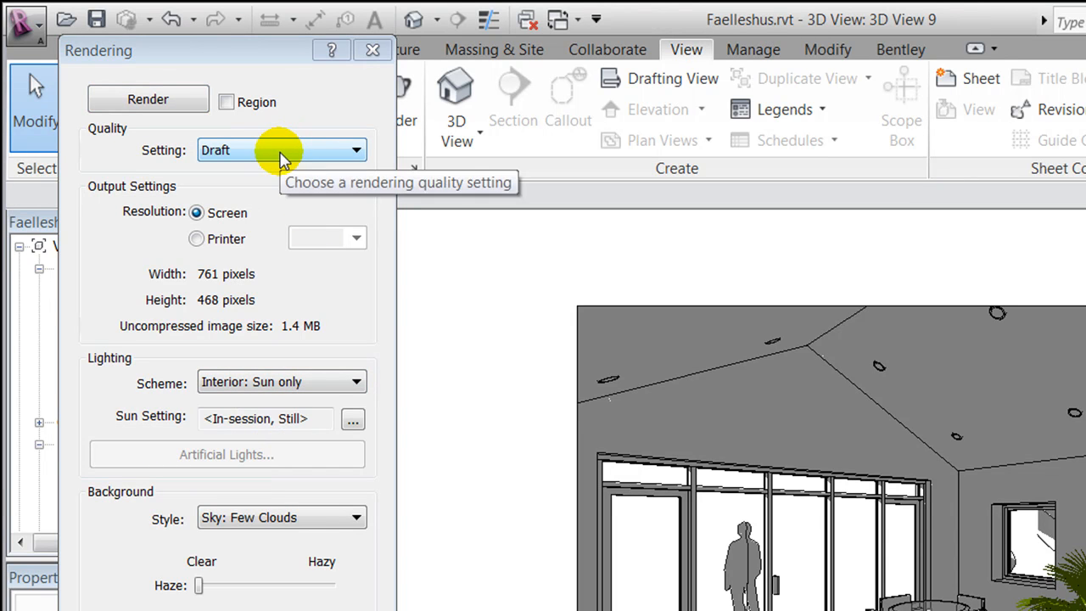
Set the rendering quality to Medium and render the view
left_click(282, 153)
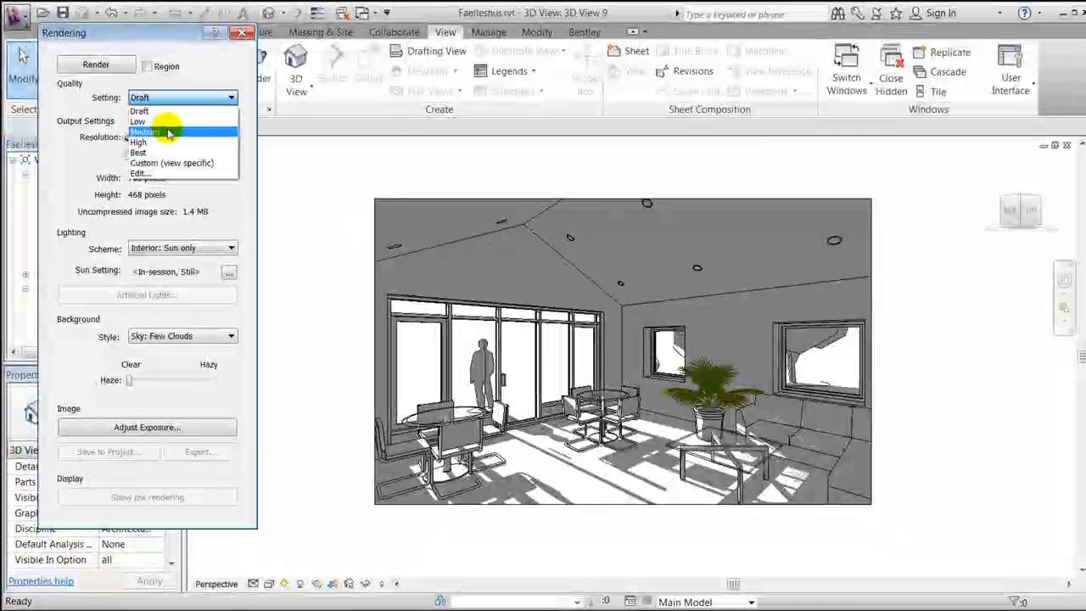
left_click(168, 133)
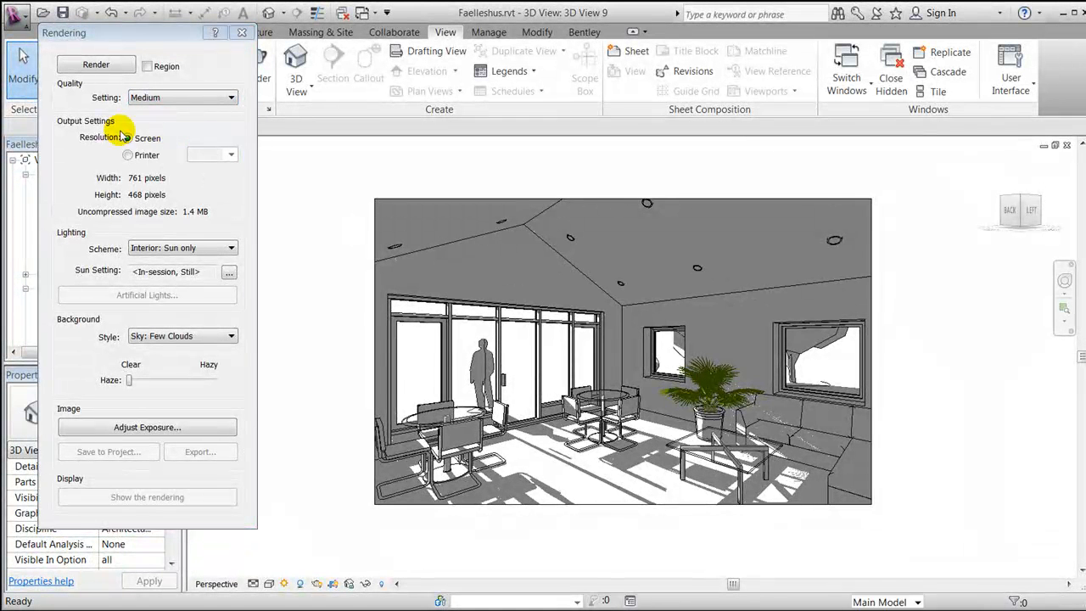
left_click(89, 66)
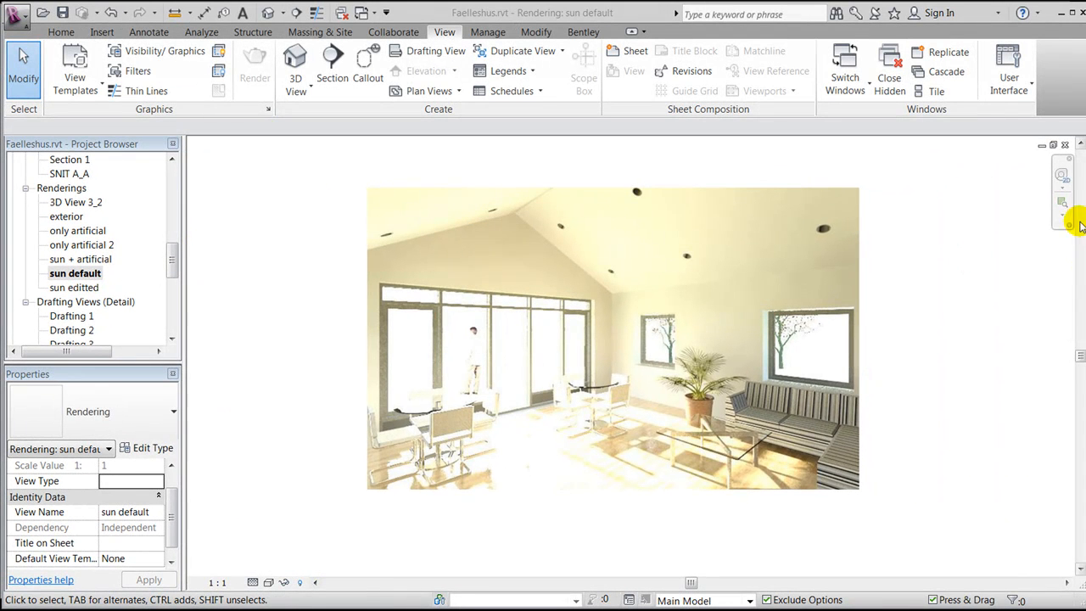
Return to 3D View 9 and display its rendering from the Rendering dialog
left_click(1065, 144)
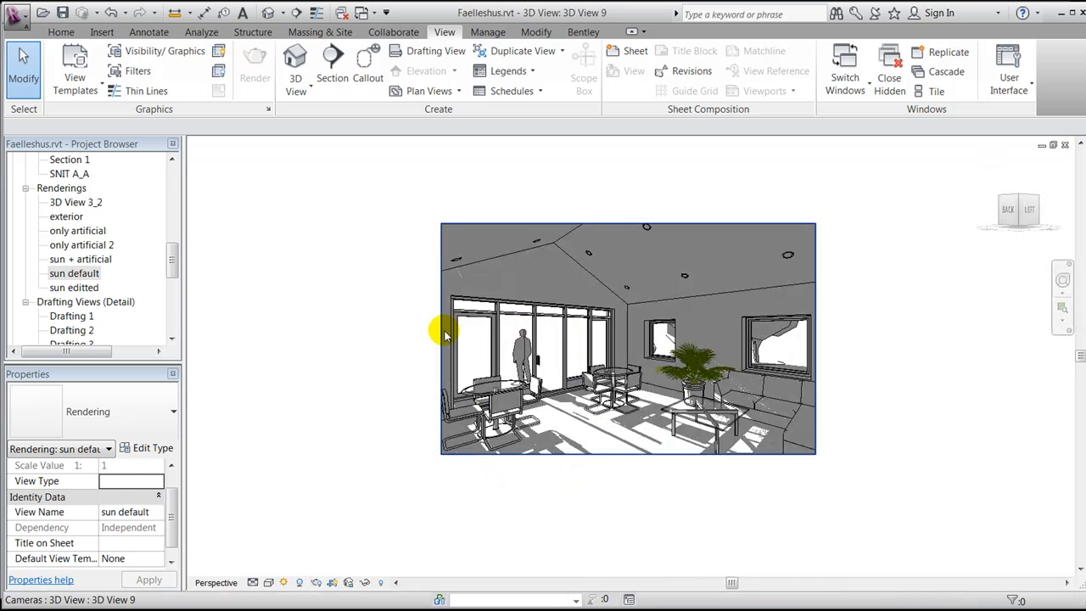
left_click(323, 581)
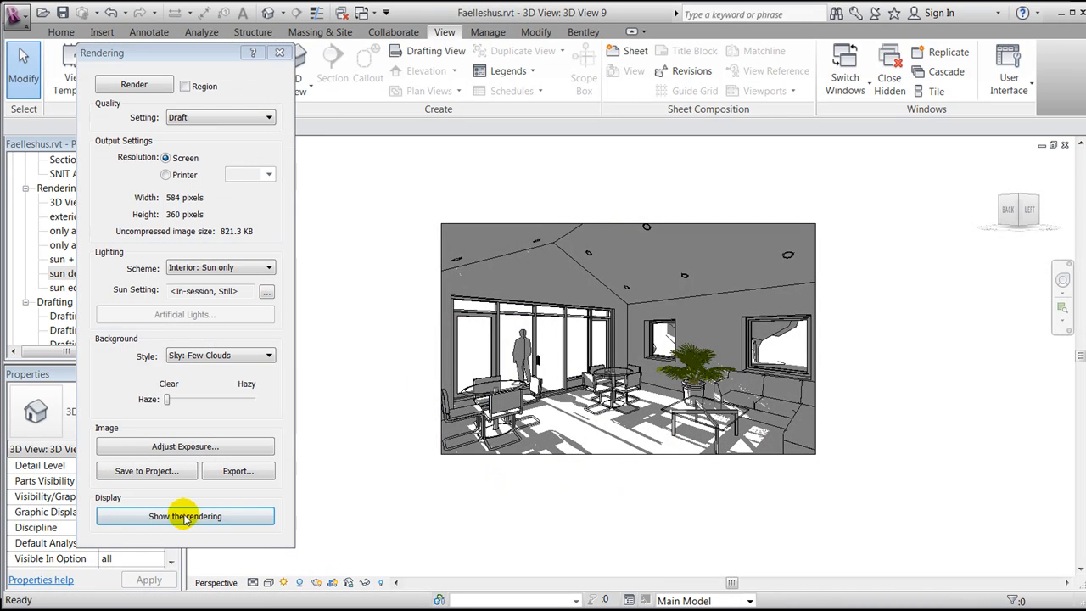
left_click(185, 516)
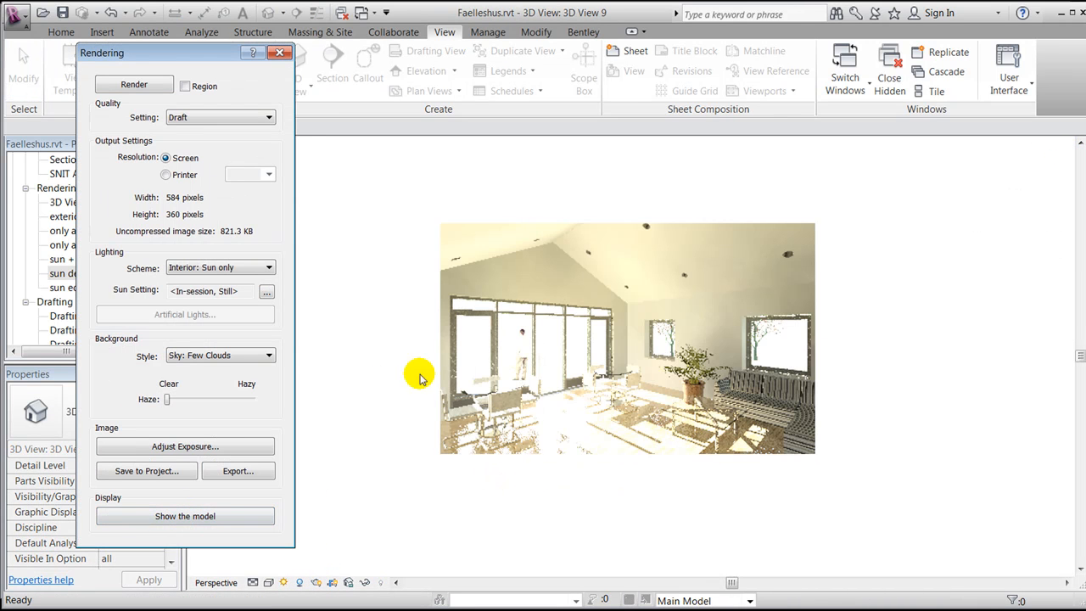
Open Exposure Control and apply an exposure value of 11
left_click(175, 449)
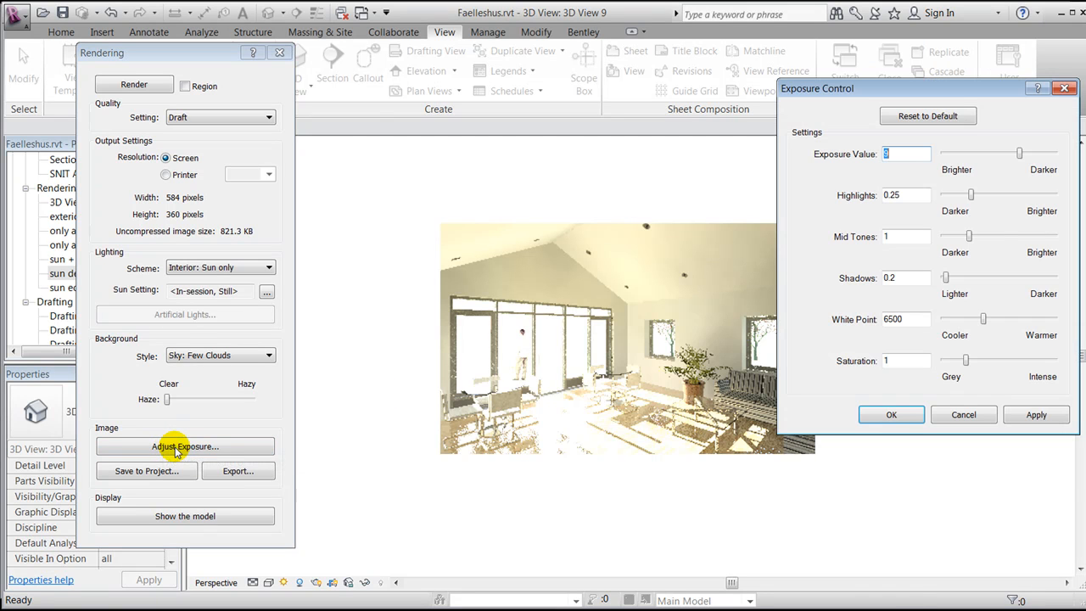
left_click_drag(933, 95, 914, 107)
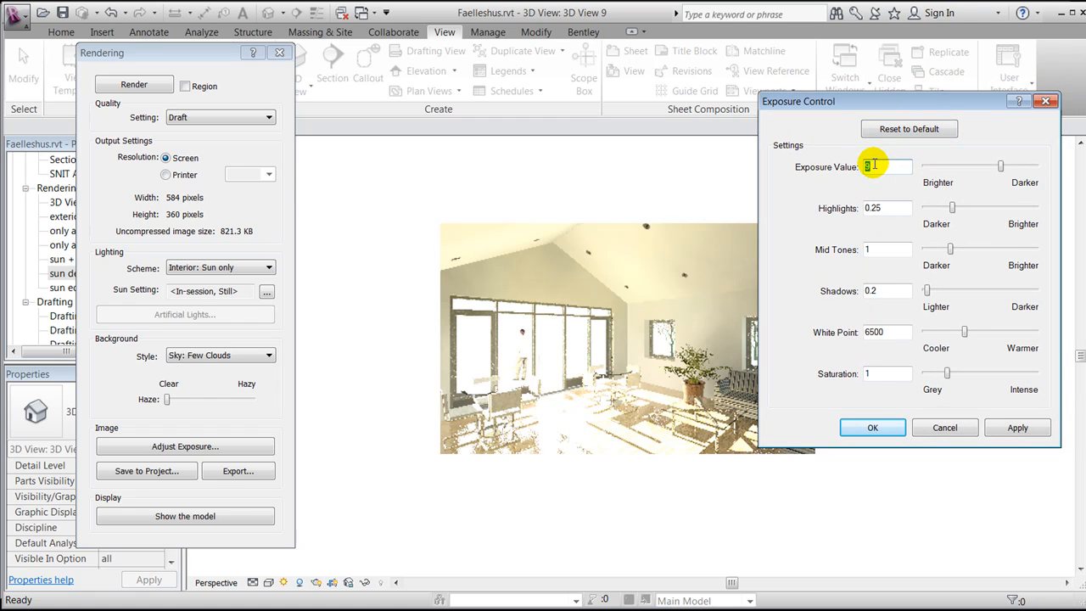
type("11")
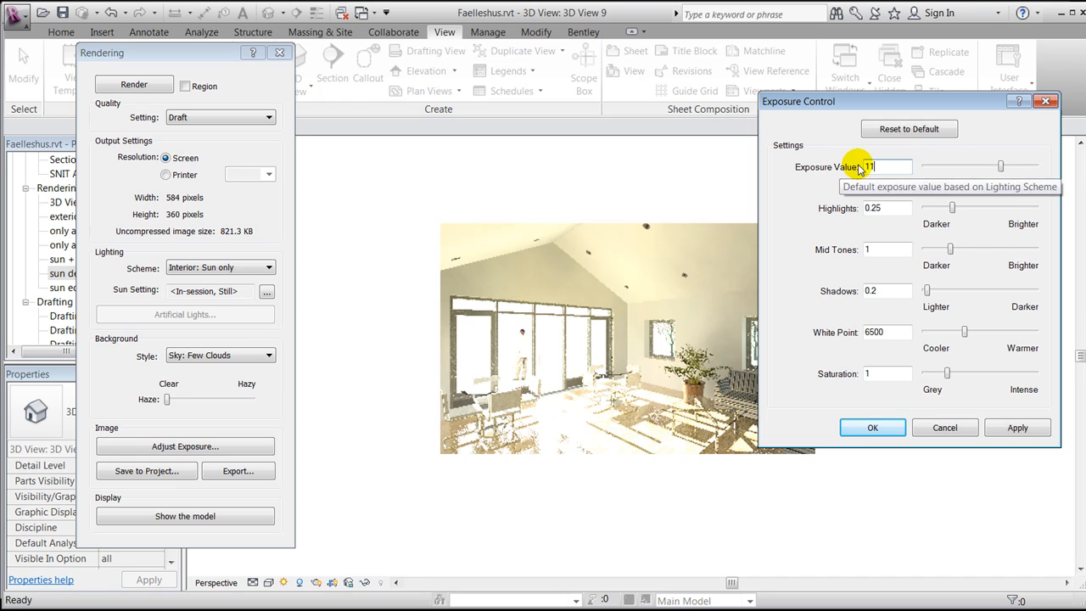
left_click(1017, 428)
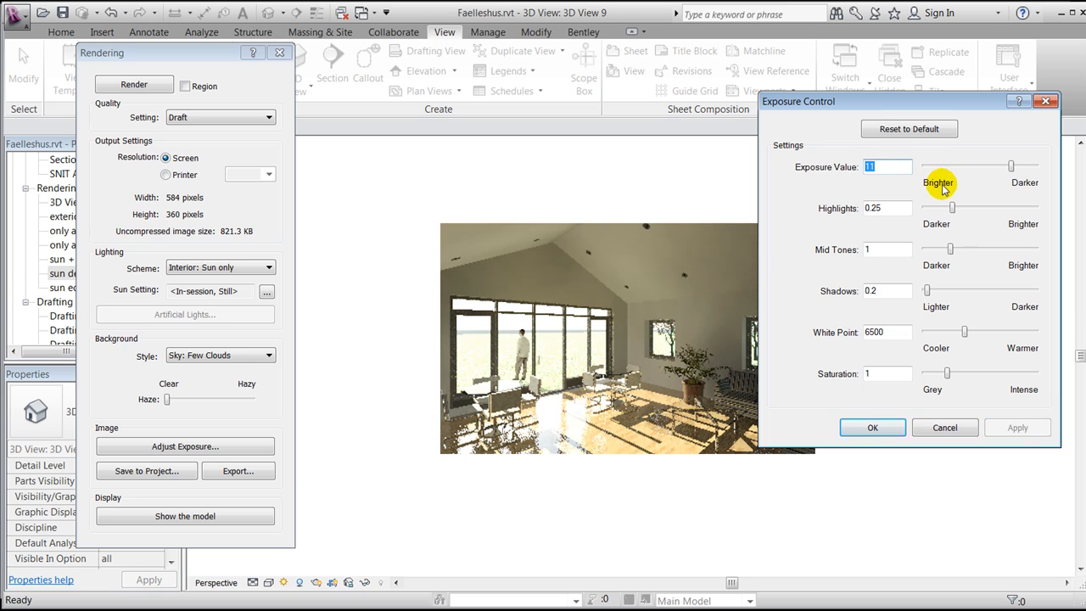
Set the exposure value to 10 and apply it
left_click(872, 167)
type("0")
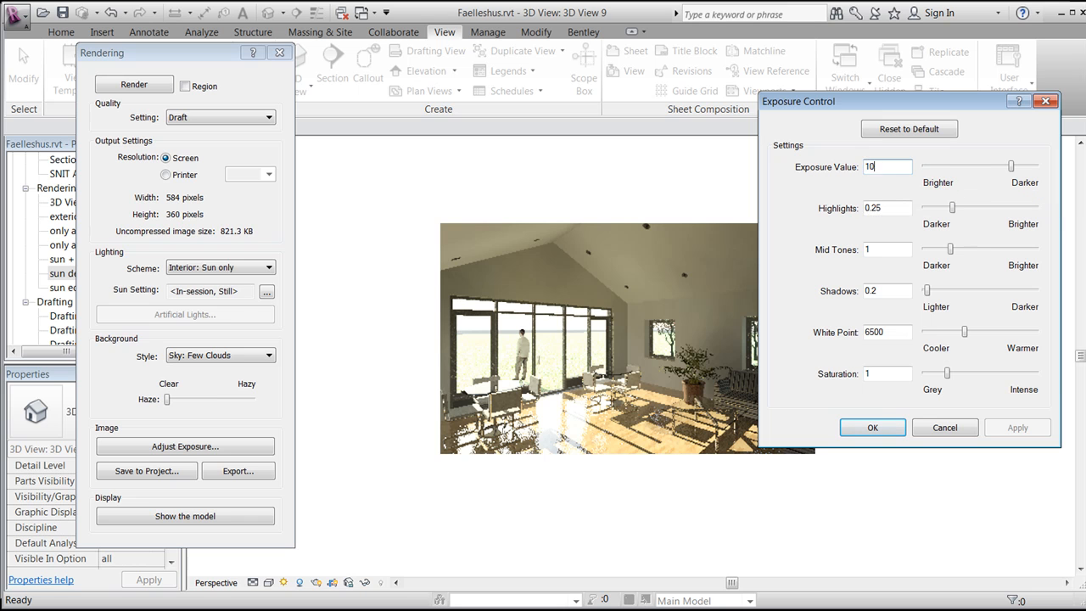
left_click(872, 208)
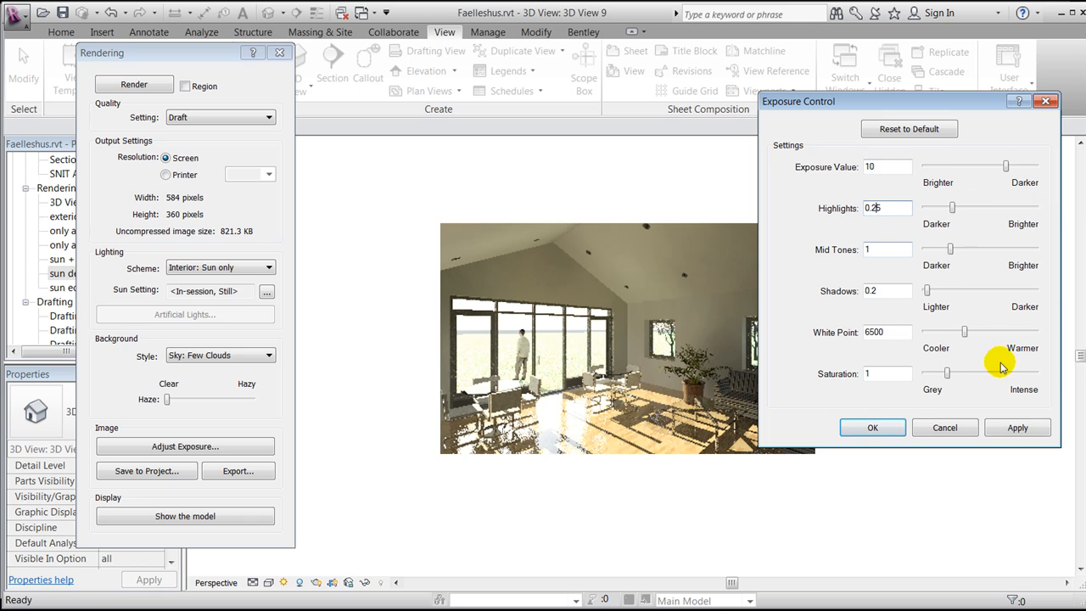
left_click(1017, 427)
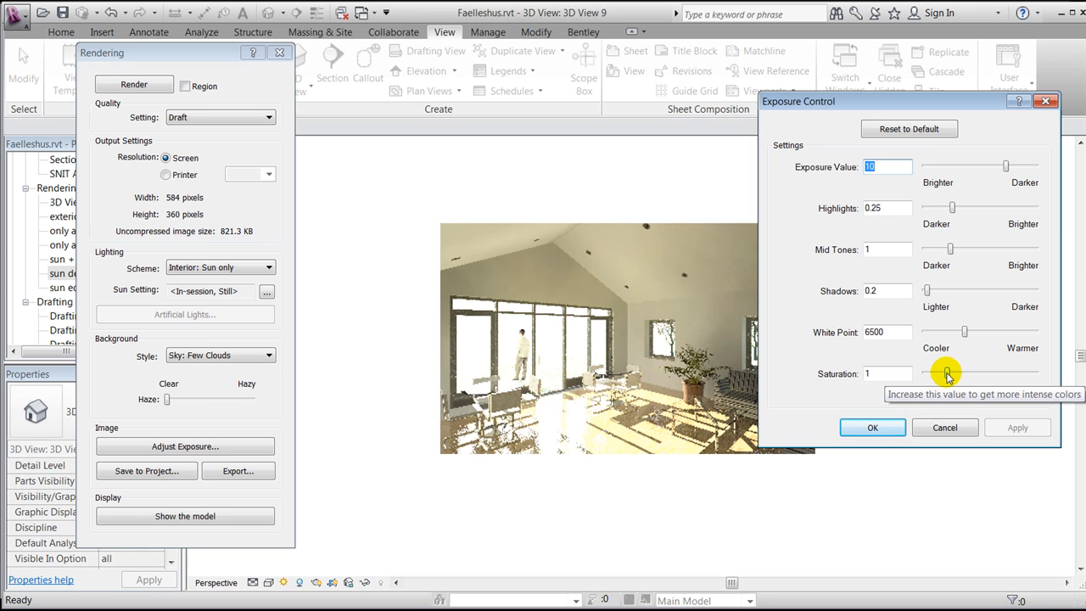
Set the saturation to 0 and apply it
left_click_drag(947, 374, 910, 377)
left_click(1016, 428)
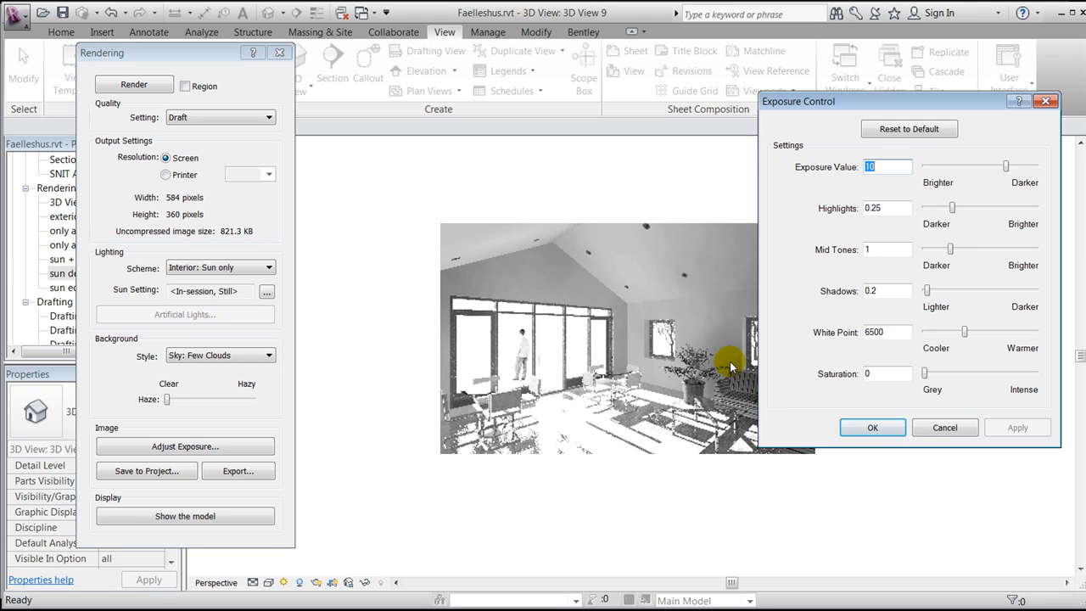
Reset the exposure settings to default, apply them and confirm the dialog
left_click(897, 132)
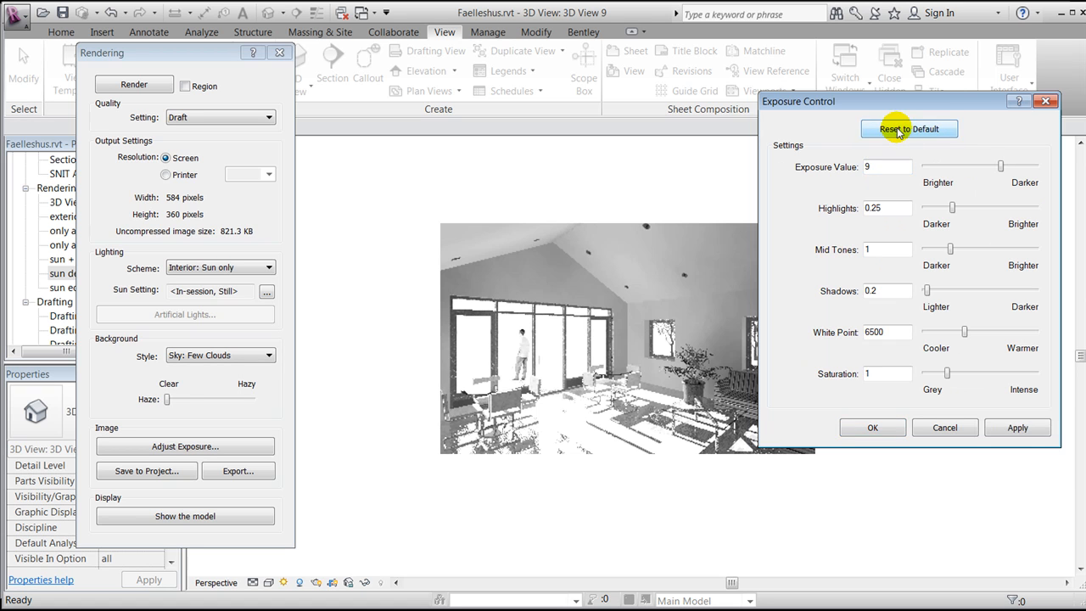
left_click(1015, 428)
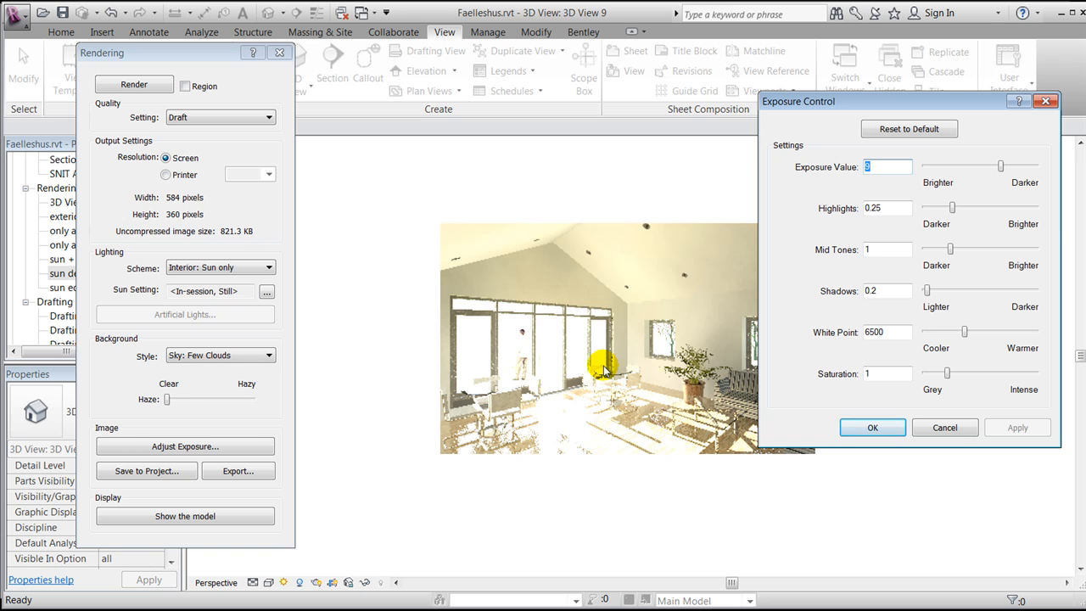
left_click(872, 427)
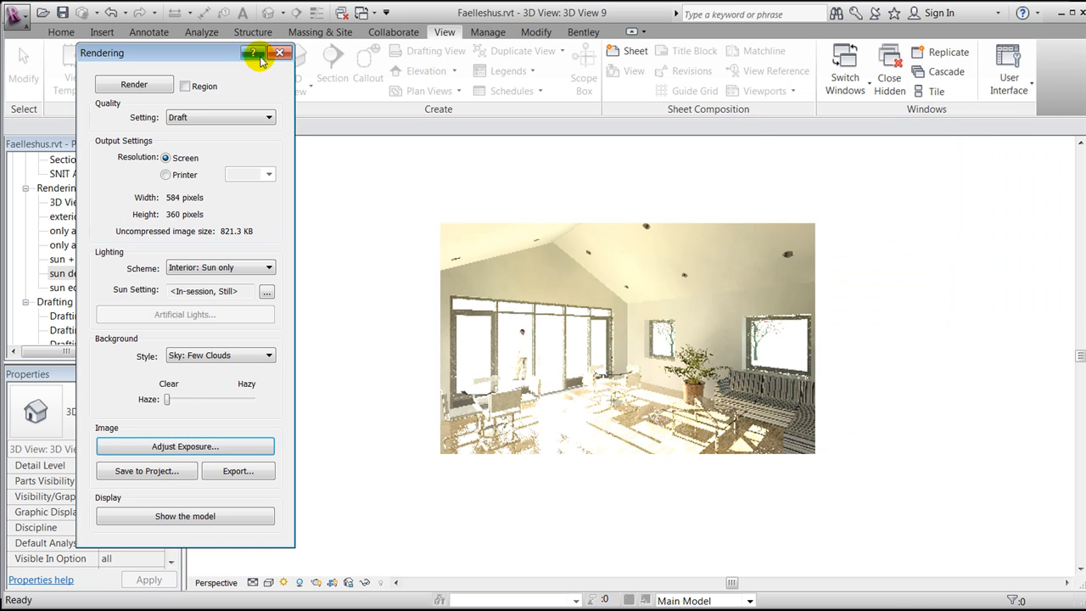
Close the Rendering dialog and the 3D view window
left_click(279, 53)
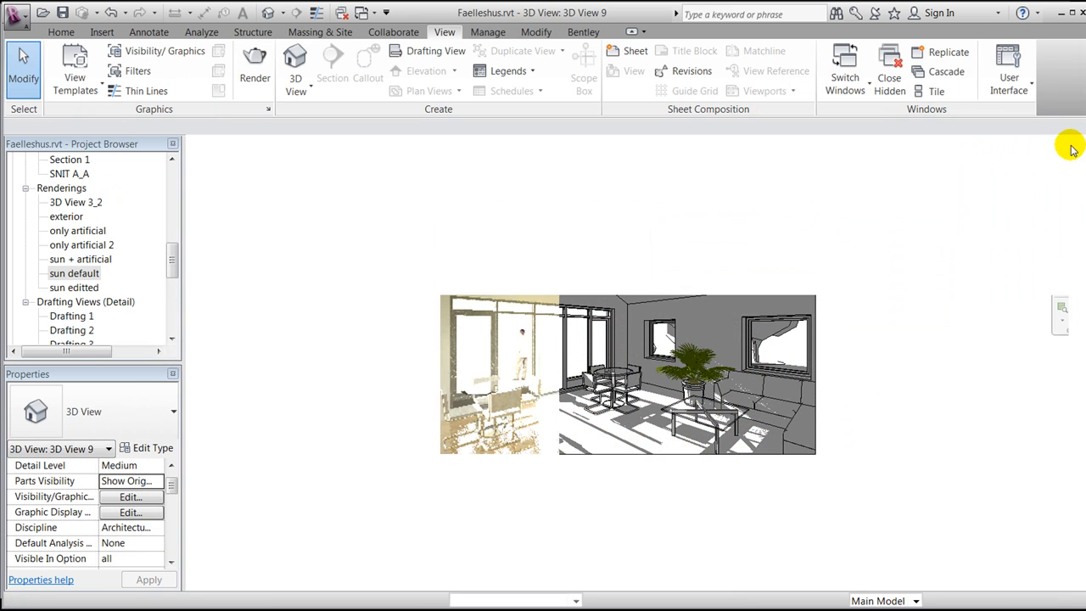
left_click(1070, 146)
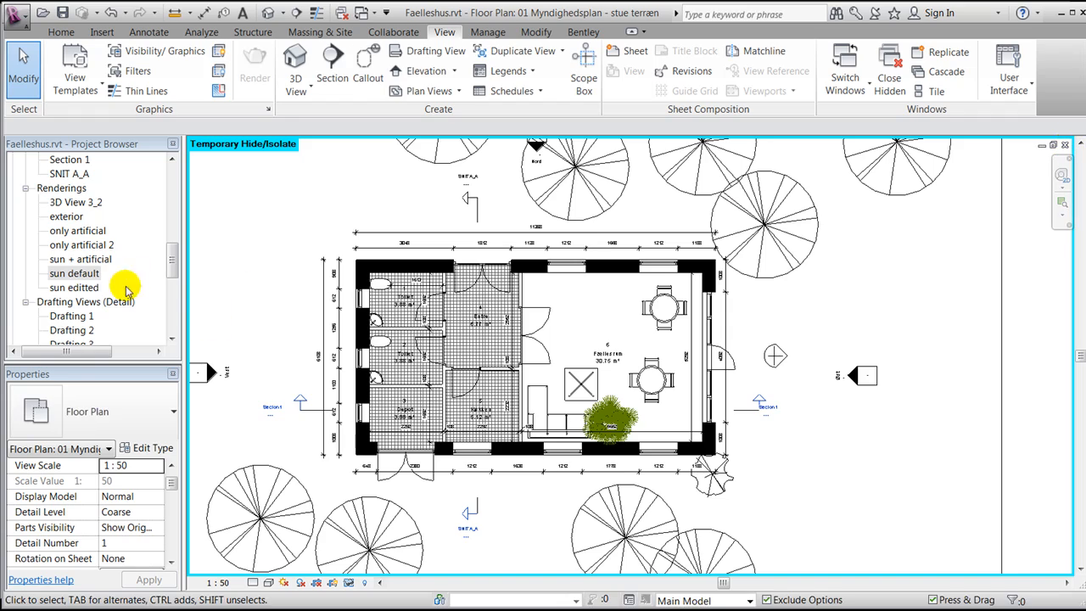
left_click_drag(173, 260, 189, 221)
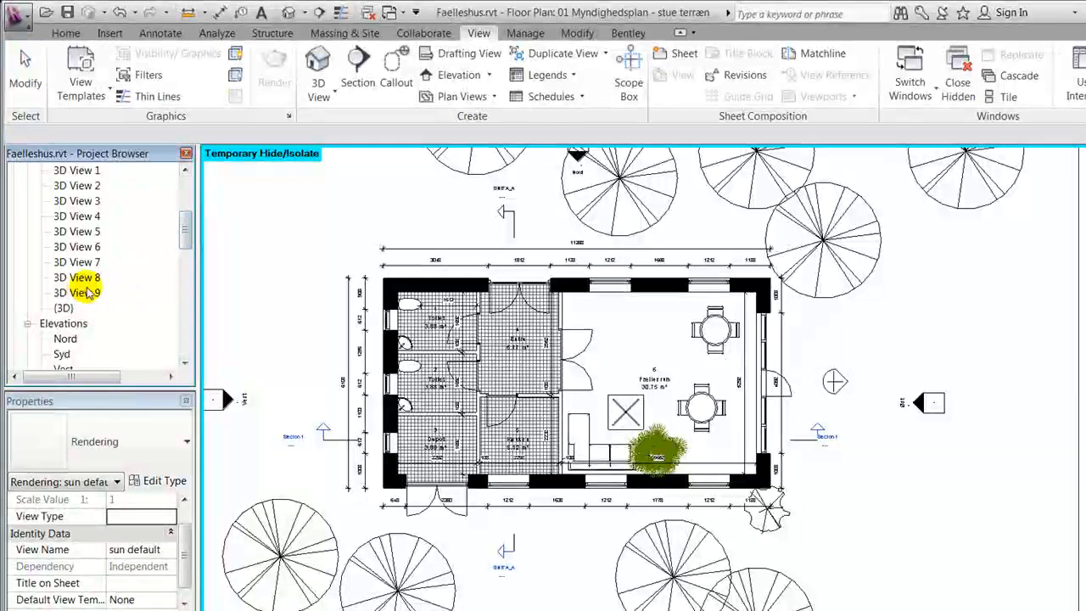
Open 3D View 9 and set its rendering lighting scheme to Interior: Sun and Artificial
double_click(85, 291)
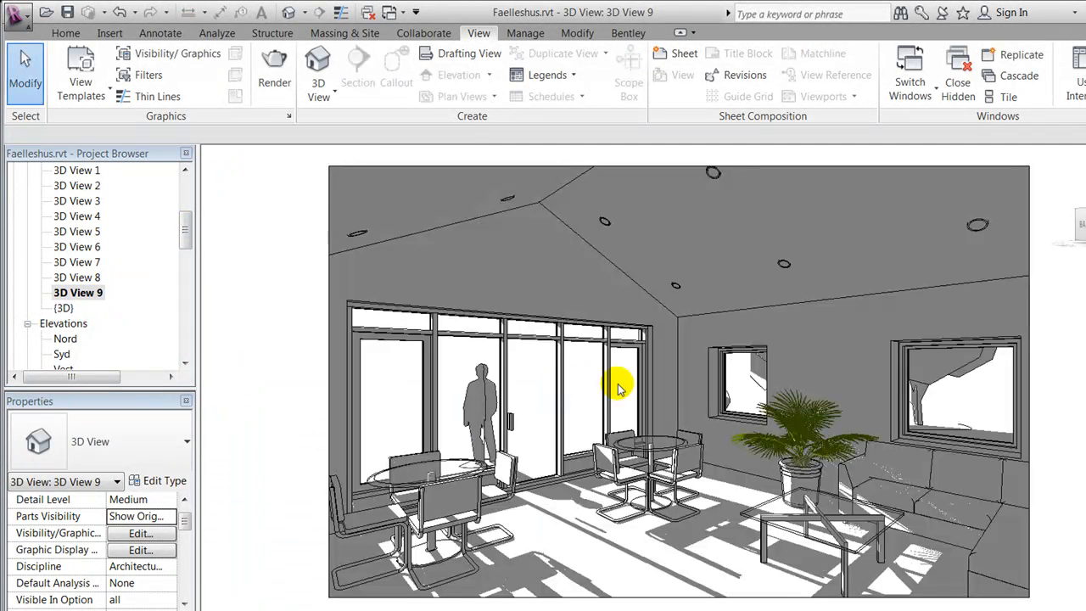
scroll(688, 330, "down", 3)
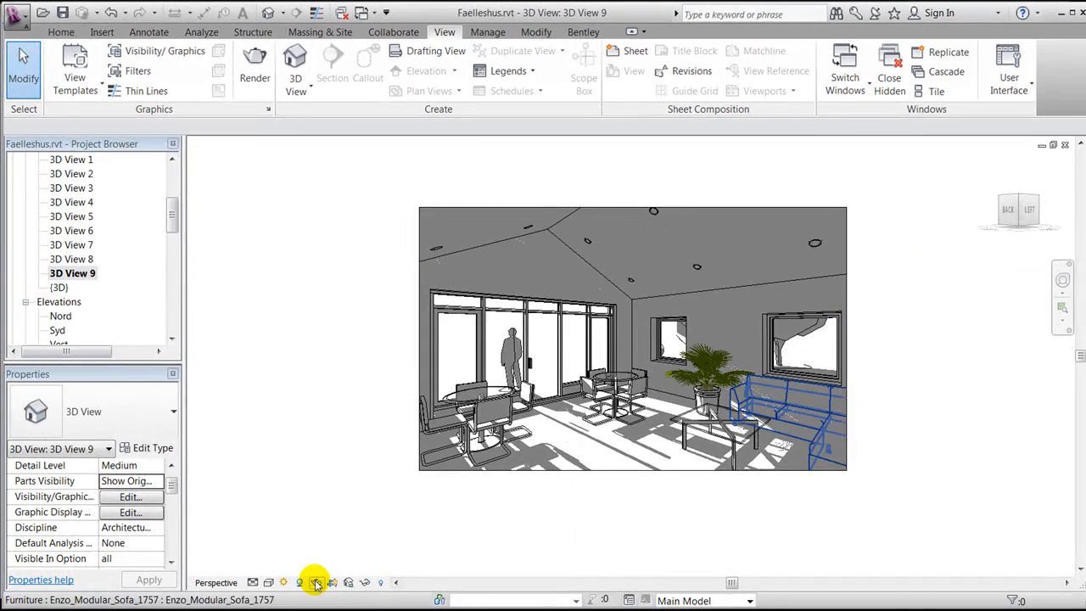
left_click(316, 582)
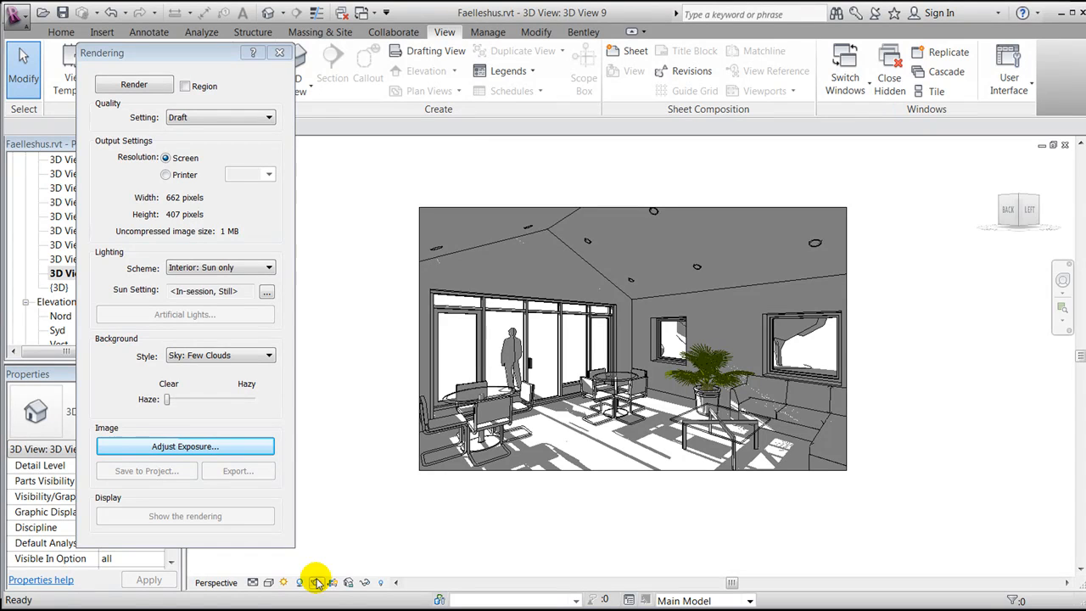
left_click(206, 270)
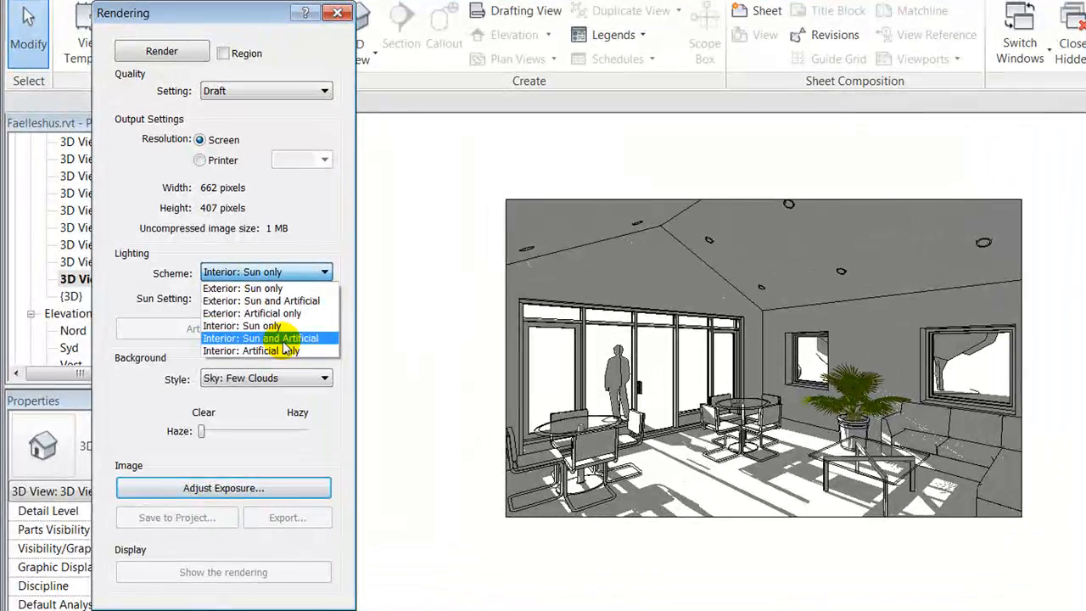
left_click(285, 339)
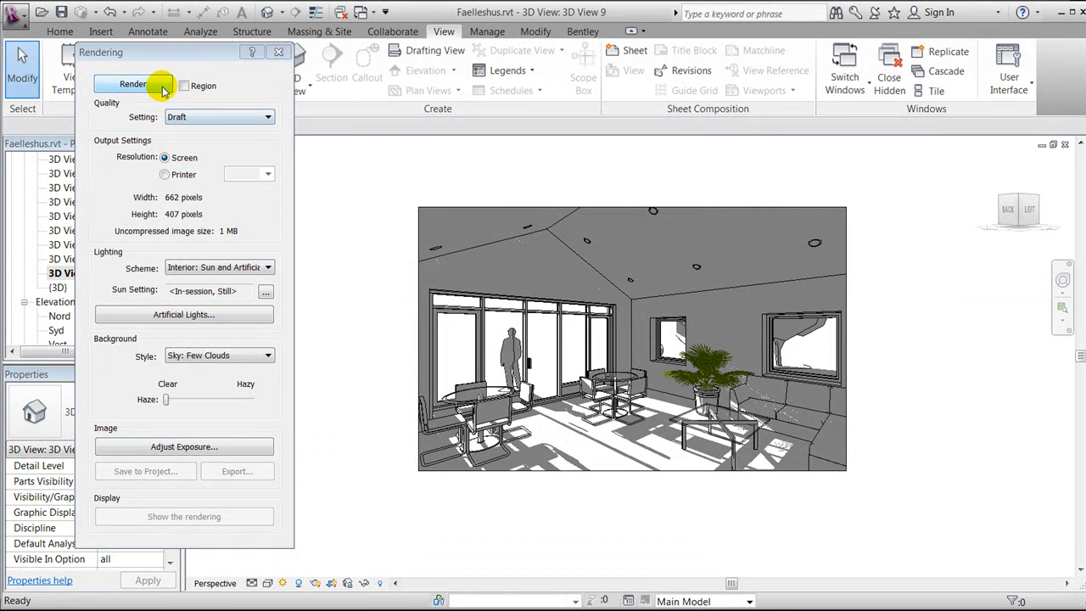
left_click(279, 54)
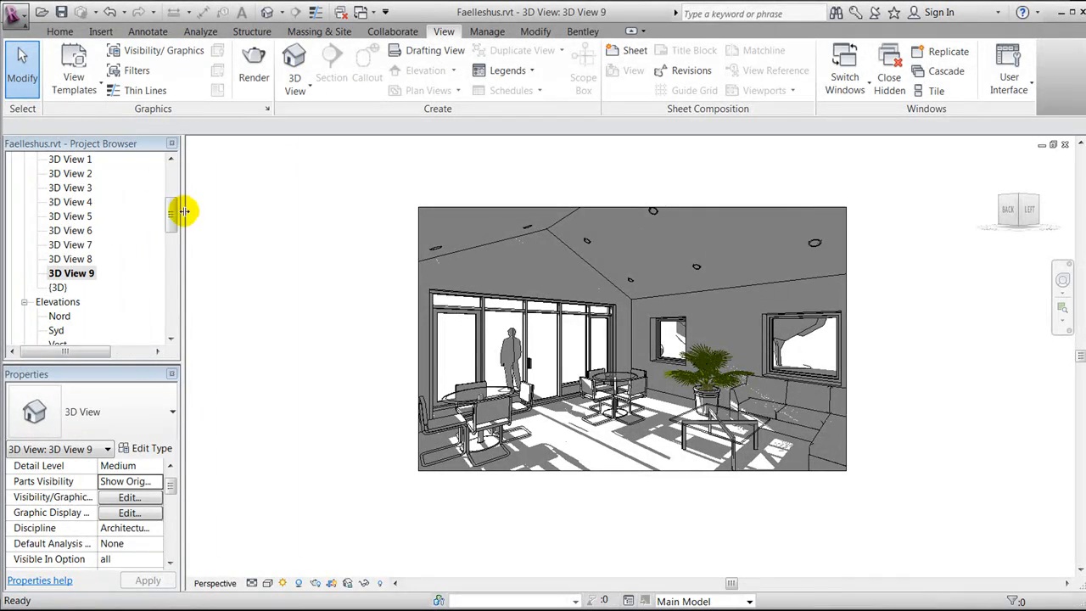
Open the saved "sun + artificial" rendering to examine it, then close that view
left_click_drag(169, 212, 173, 265)
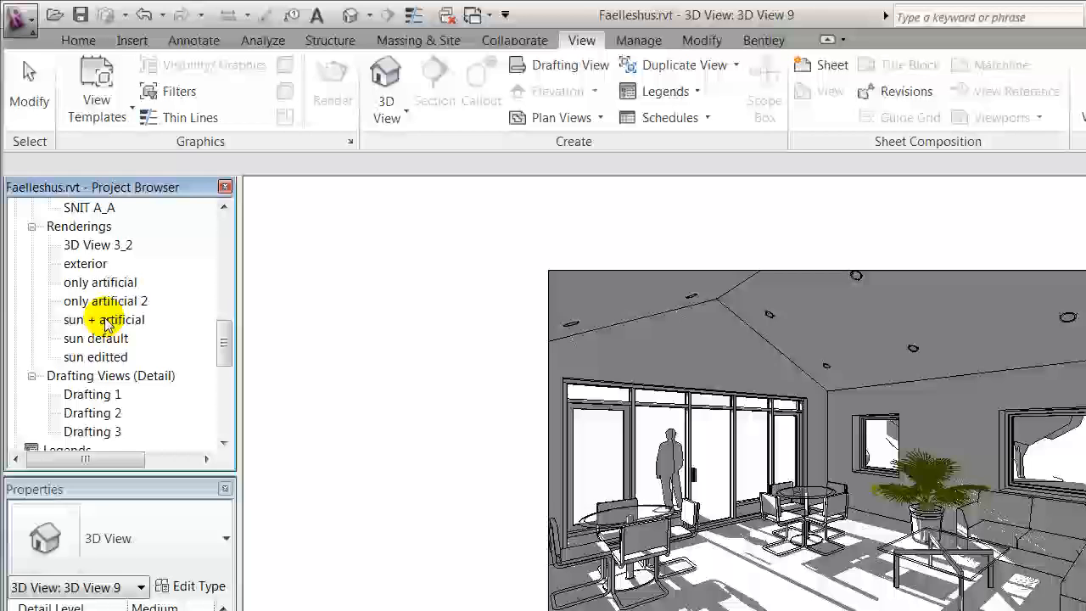
double_click(81, 248)
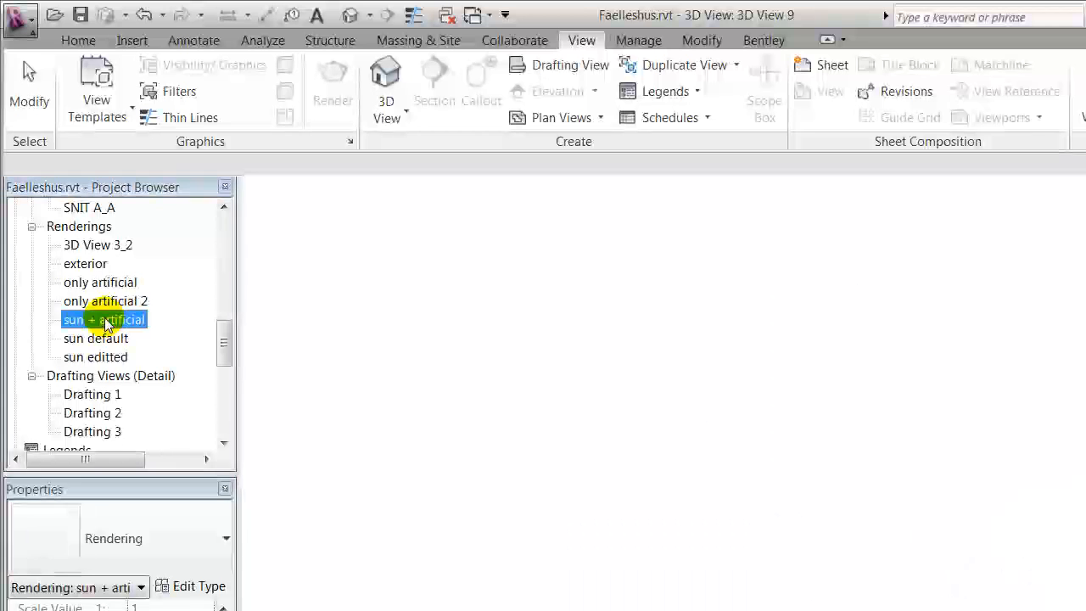
scroll(881, 386, "down", 2)
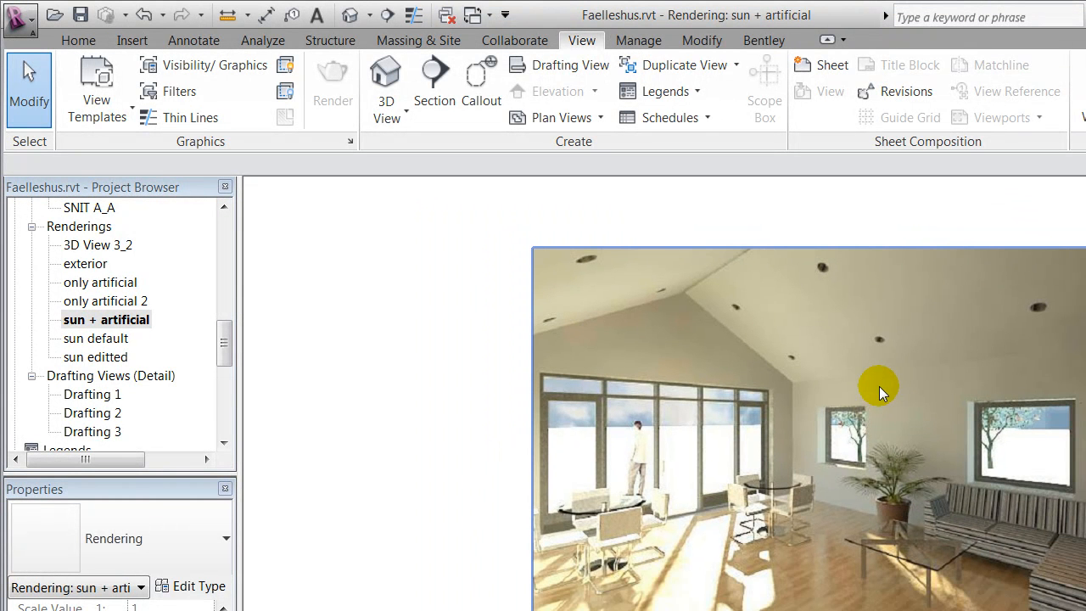
middle_click_drag(913, 432, 851, 429)
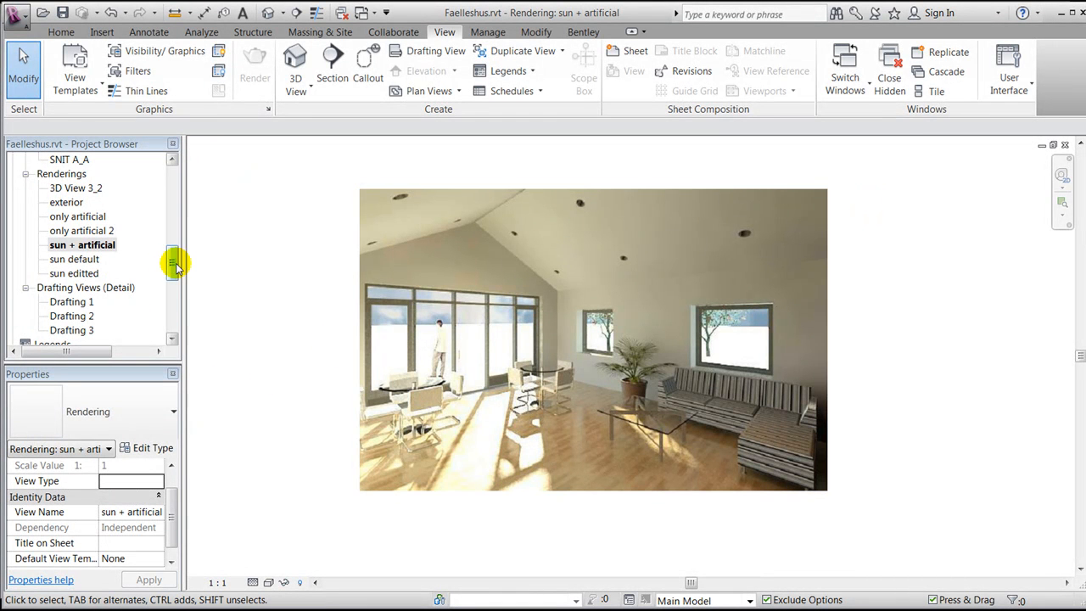
left_click(1064, 145)
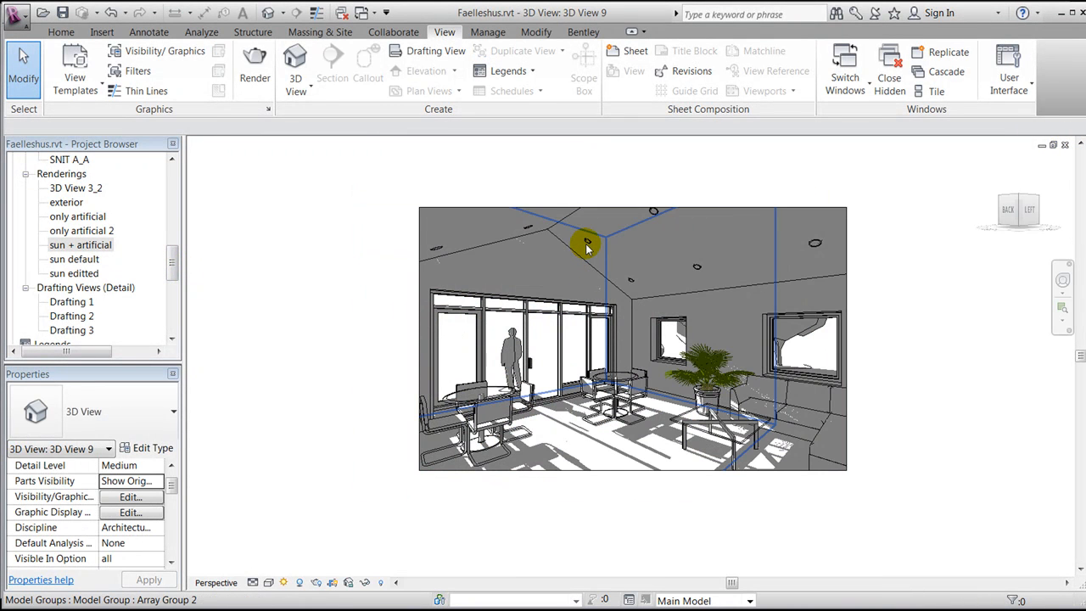
Change the rendering lighting scheme to Interior: Artificial only and close the Rendering dialog
left_click(318, 582)
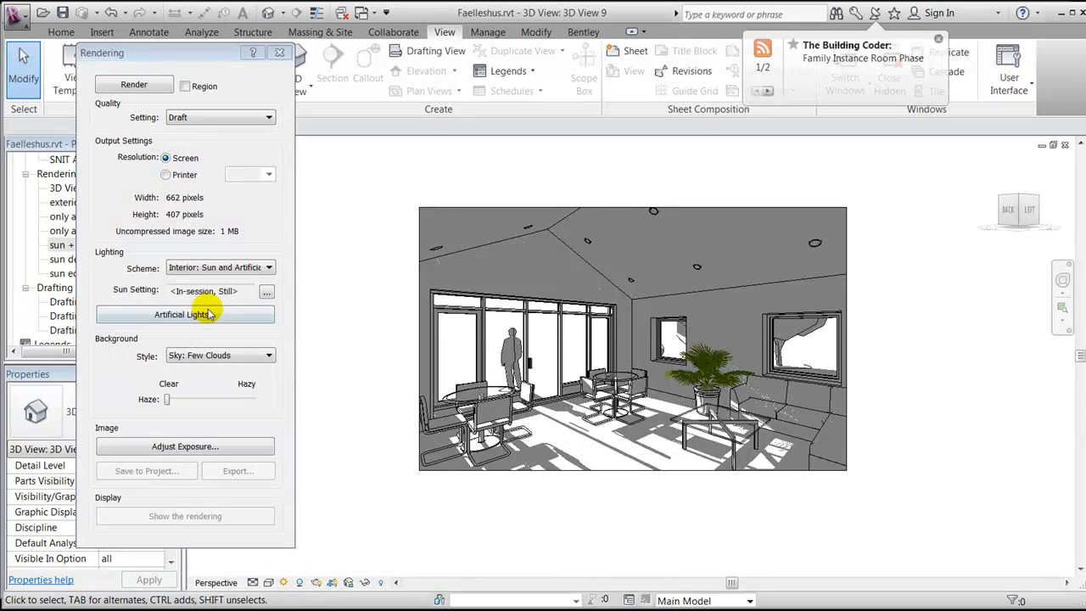
left_click(185, 267)
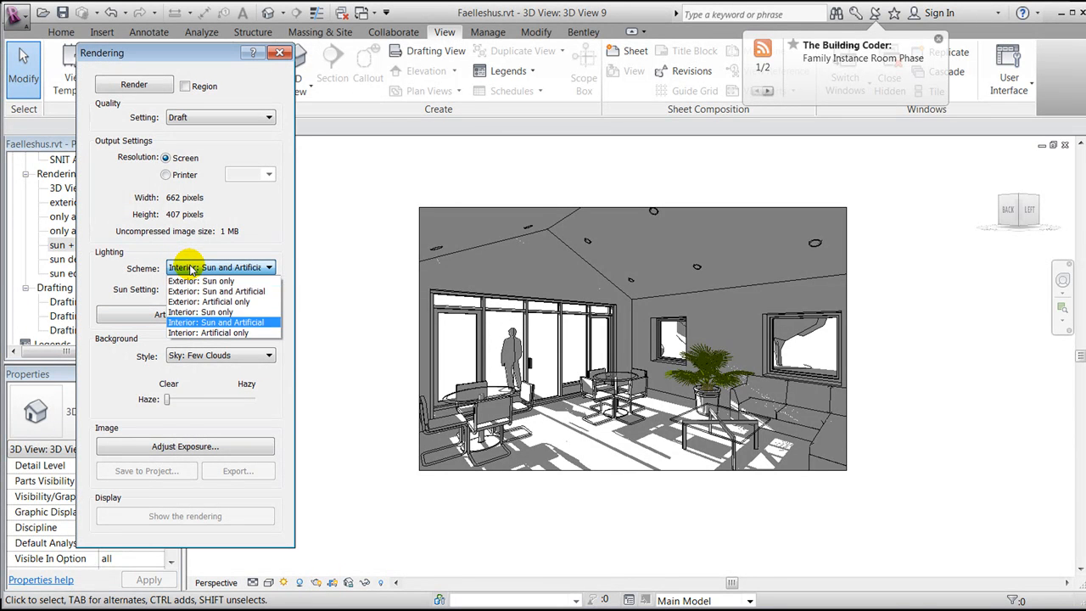
left_click(243, 333)
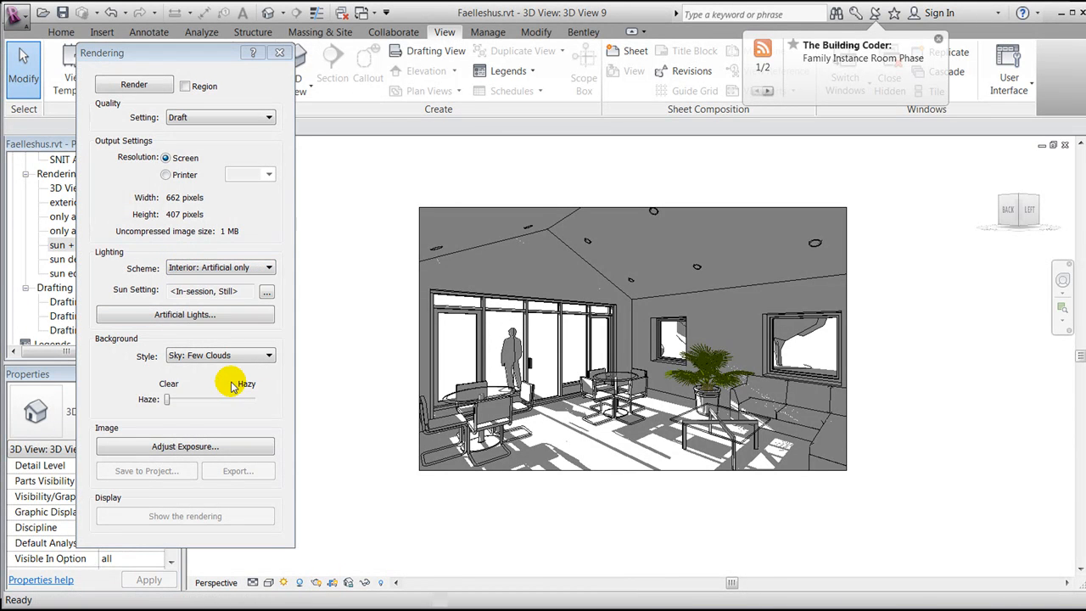
left_click(278, 51)
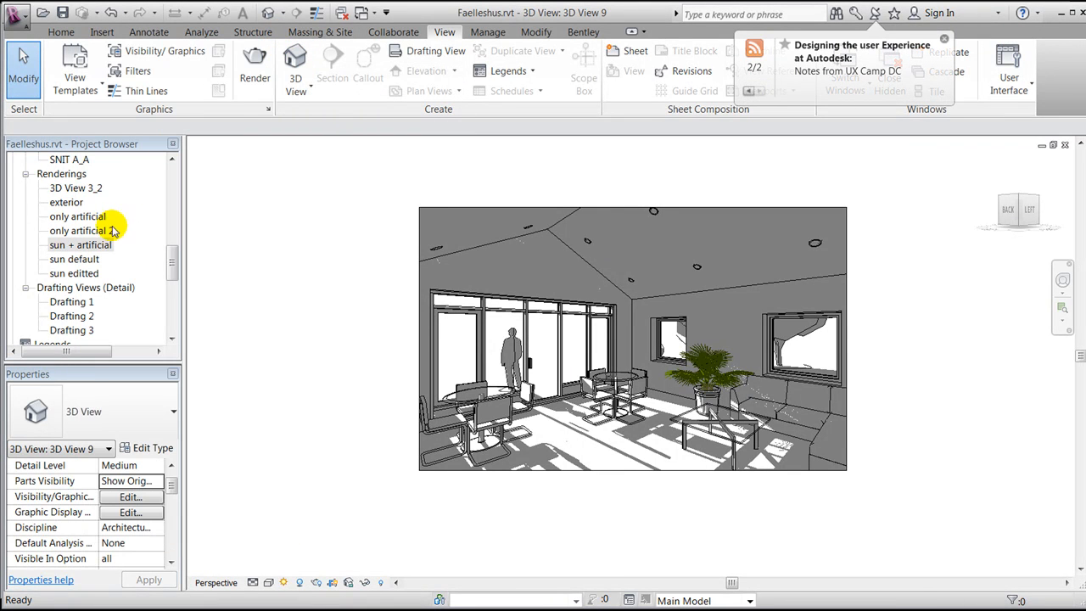
Open the saved "only artificial" rendering to examine it, then close that view
left_click(86, 217)
double_click(88, 218)
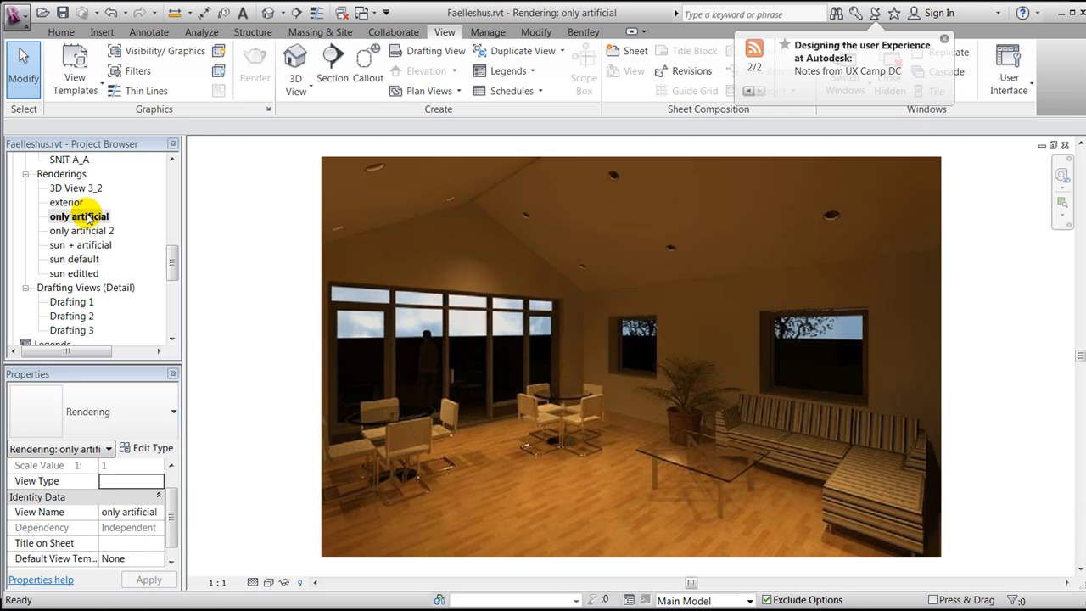
scroll(712, 337, "down", 1)
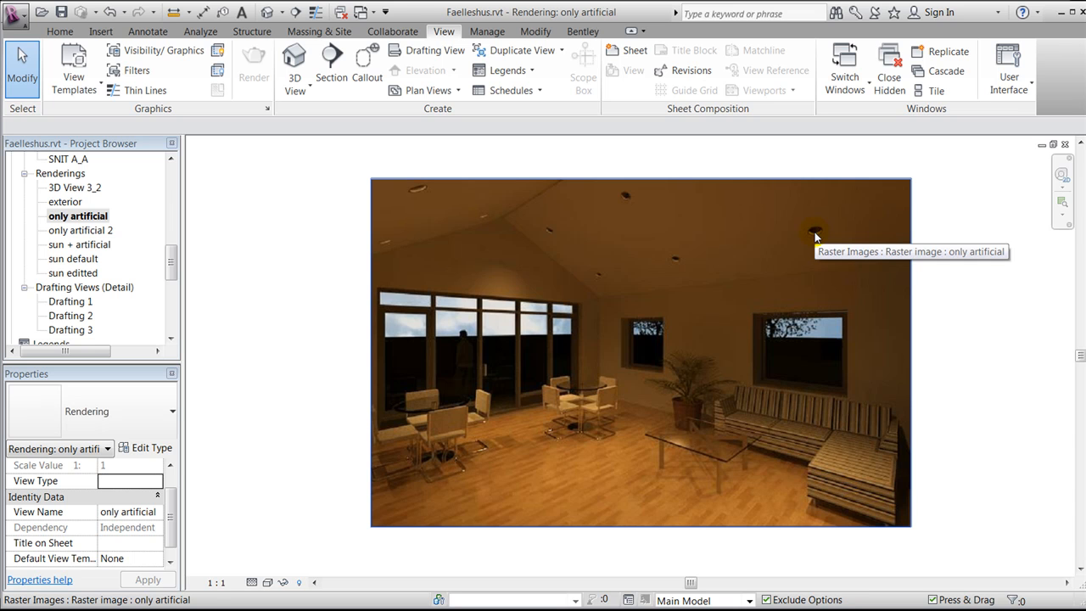
left_click(1064, 144)
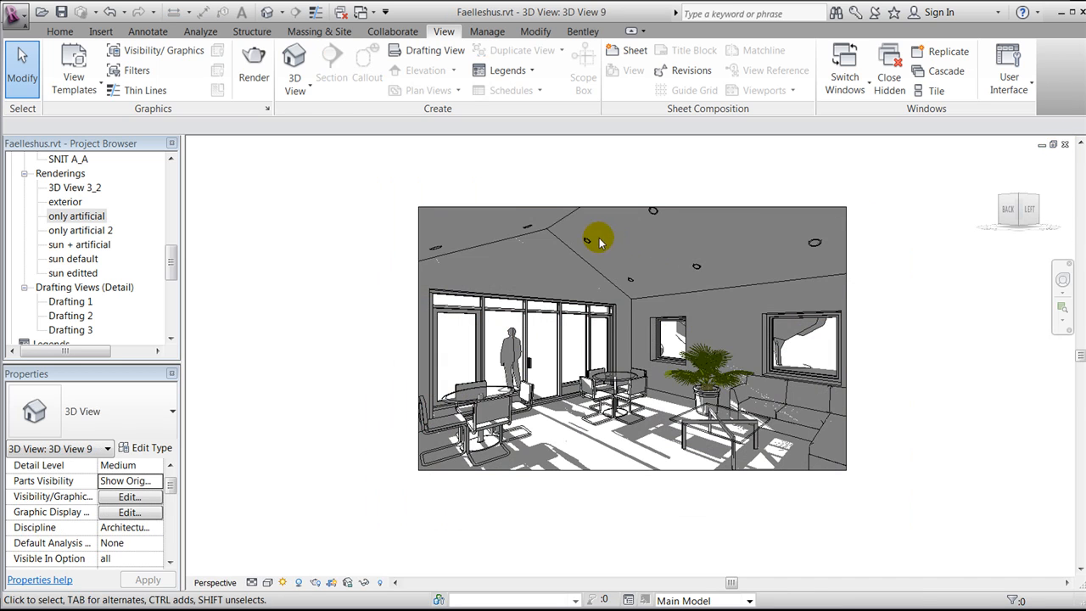
Select a ceiling downlight and review its type's photometric initial intensity settings
left_click(815, 244)
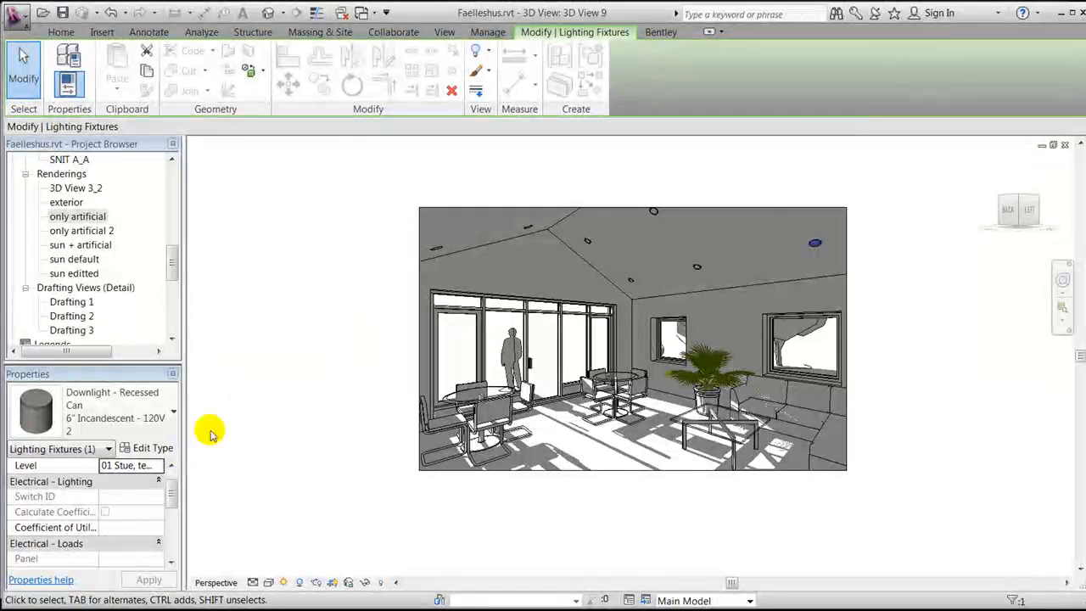
left_click(151, 448)
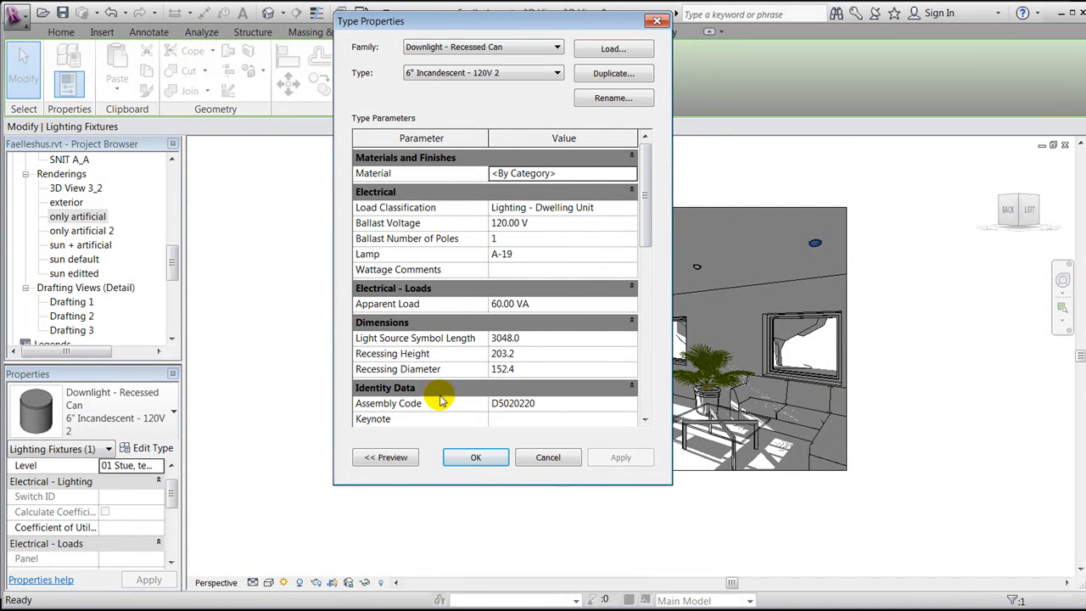
mouse_move(650, 200)
left_mouse_down()
mouse_move(652, 221)
mouse_move(645, 182)
left_mouse_up()
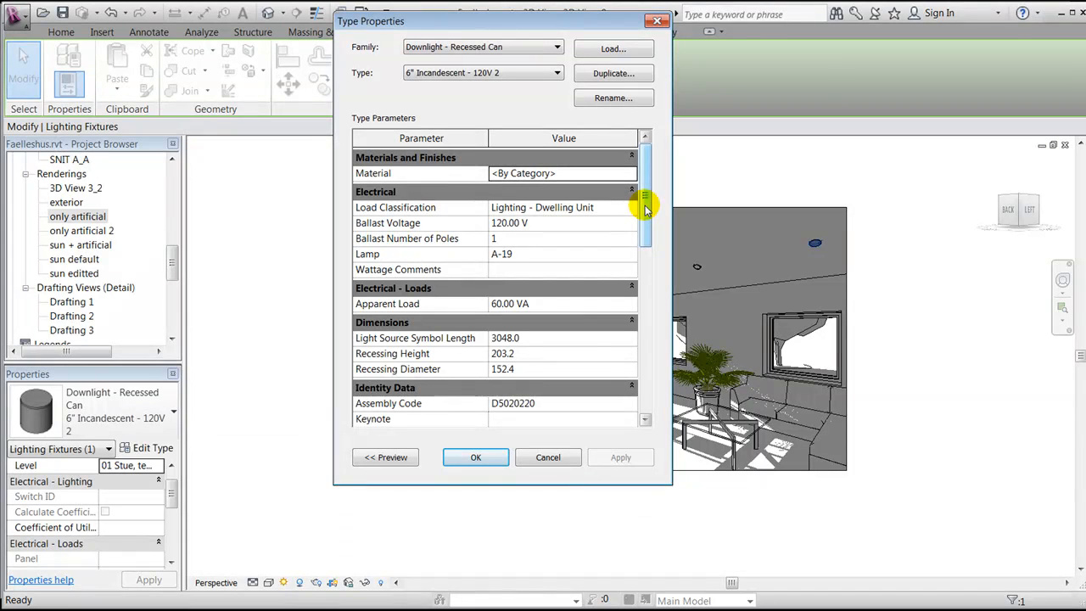
left_click_drag(644, 205, 643, 386)
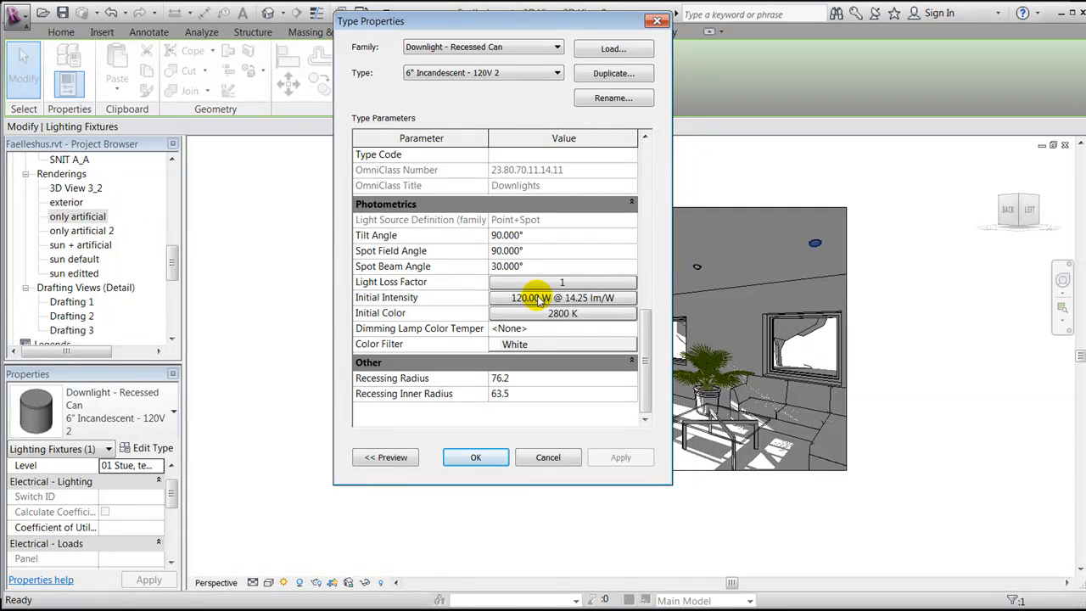
left_click(566, 297)
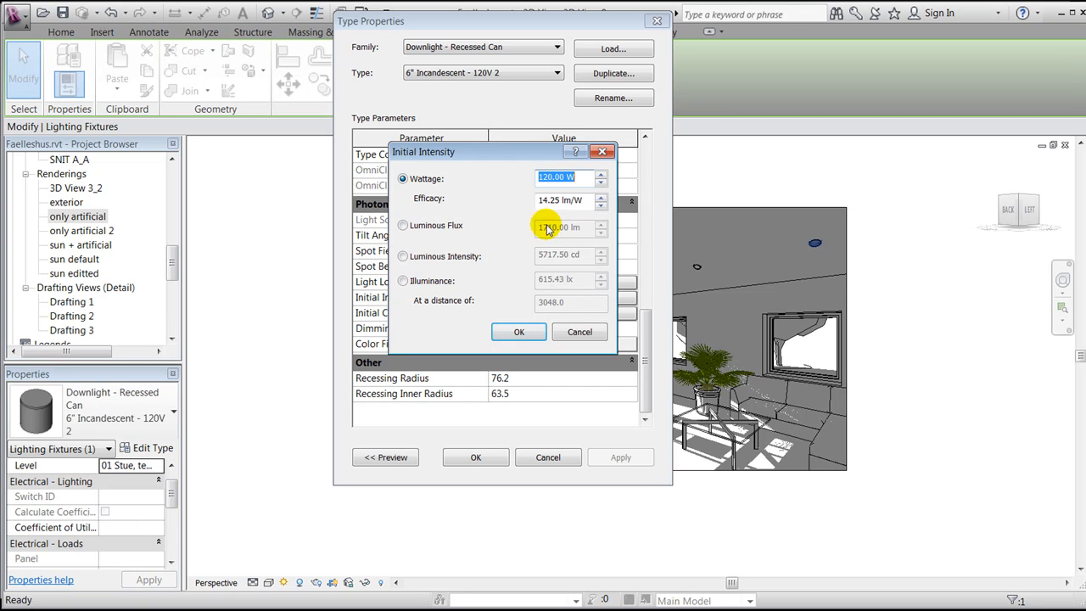
left_click(524, 330)
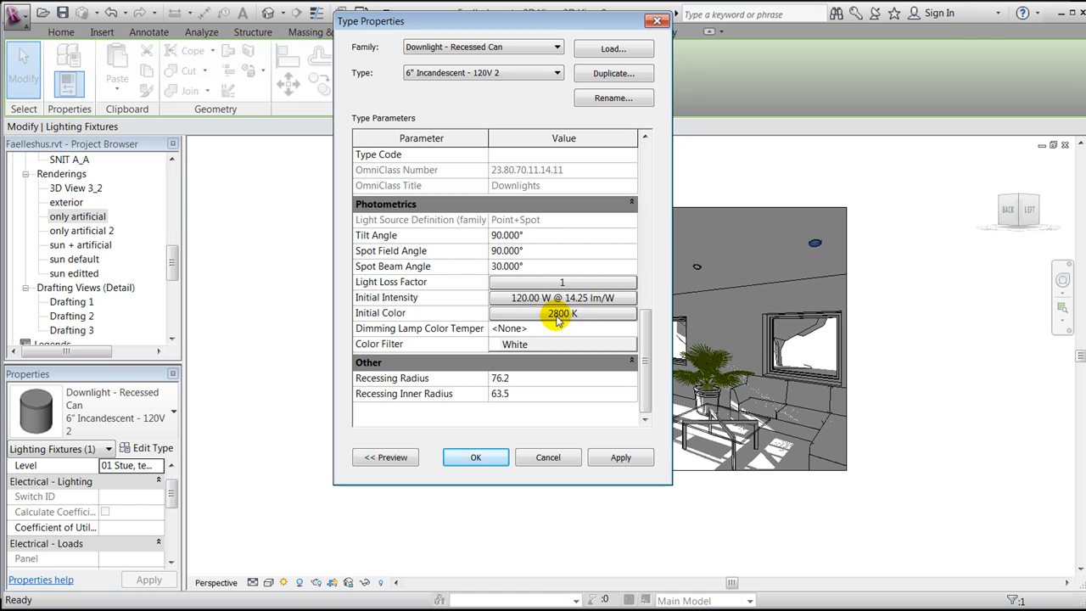
Try setting the downlight's initial color preset to D65 Reference White, then cancel and close the type properties
left_click(557, 315)
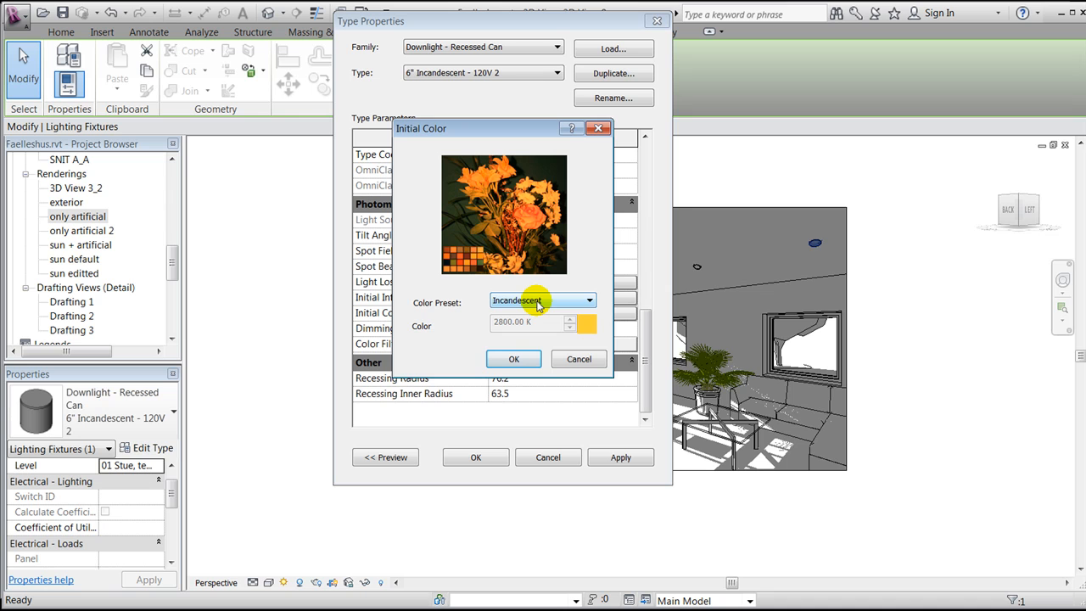
left_click(537, 305)
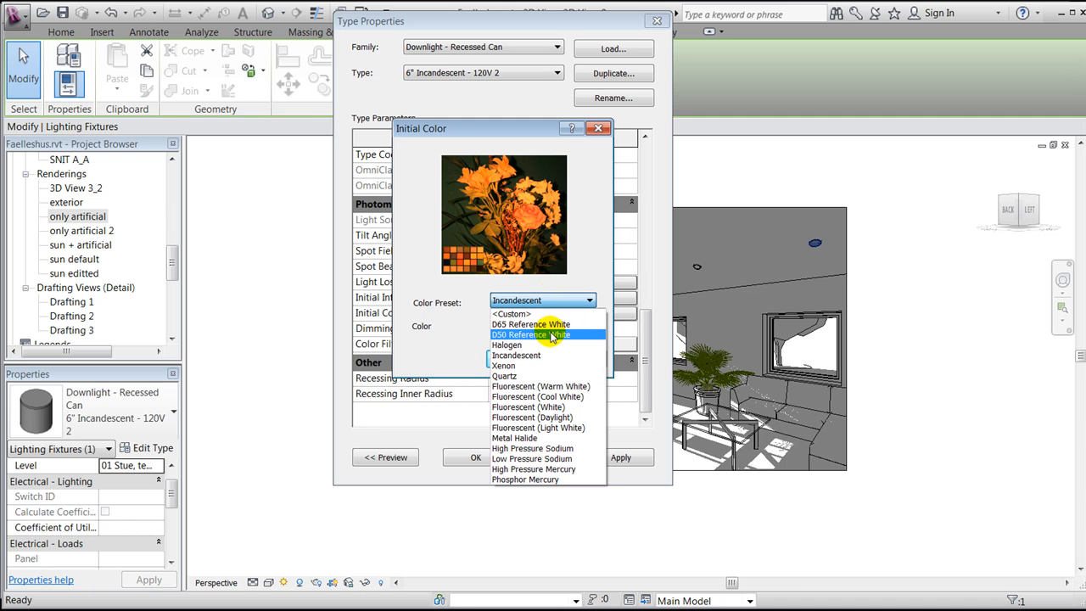
left_click(547, 324)
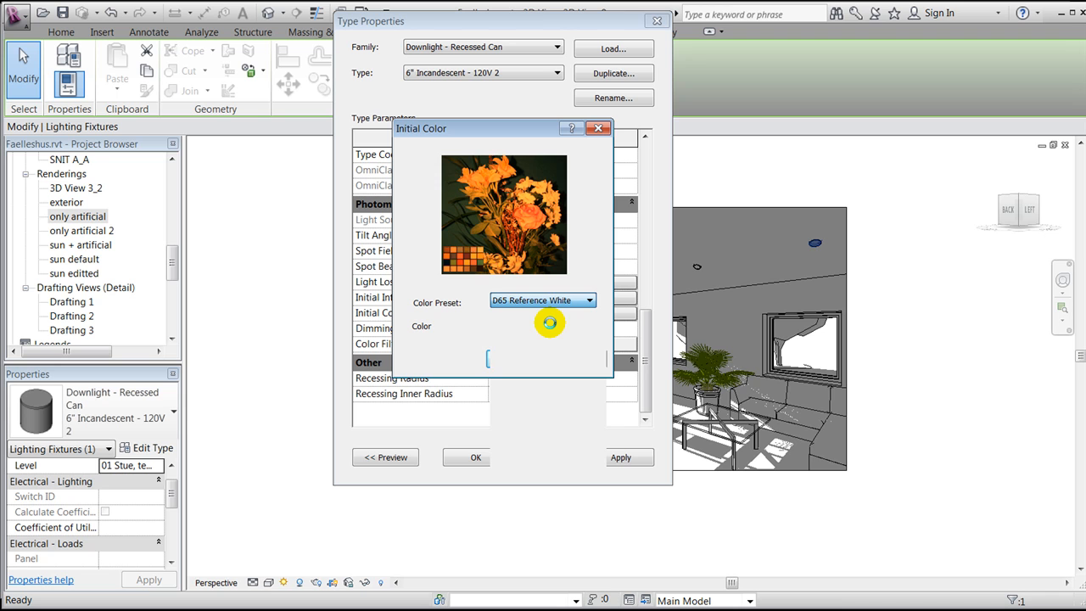
left_click(550, 300)
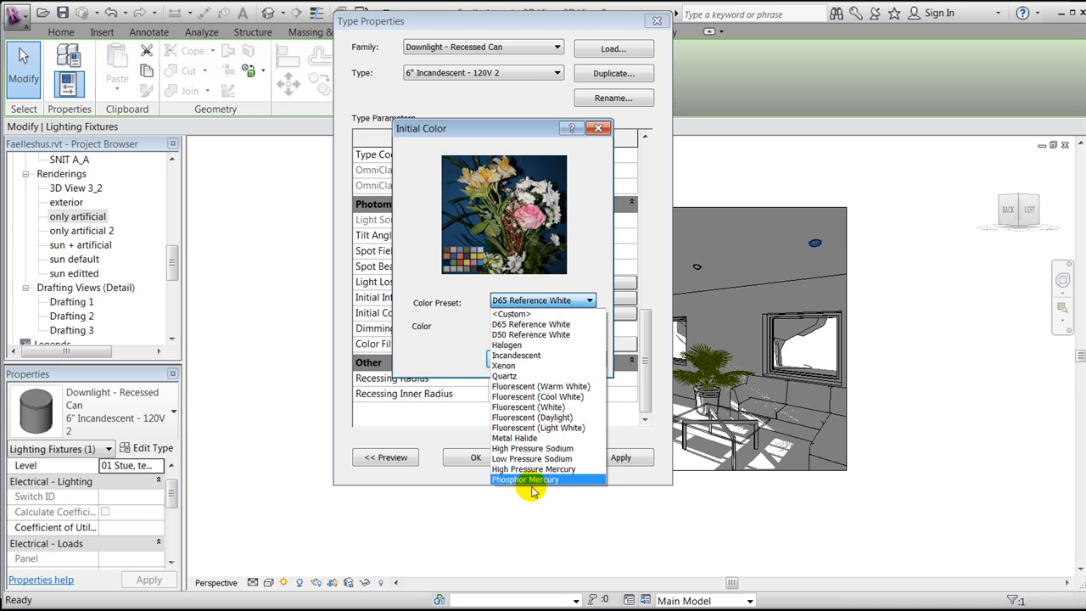
left_click(462, 351)
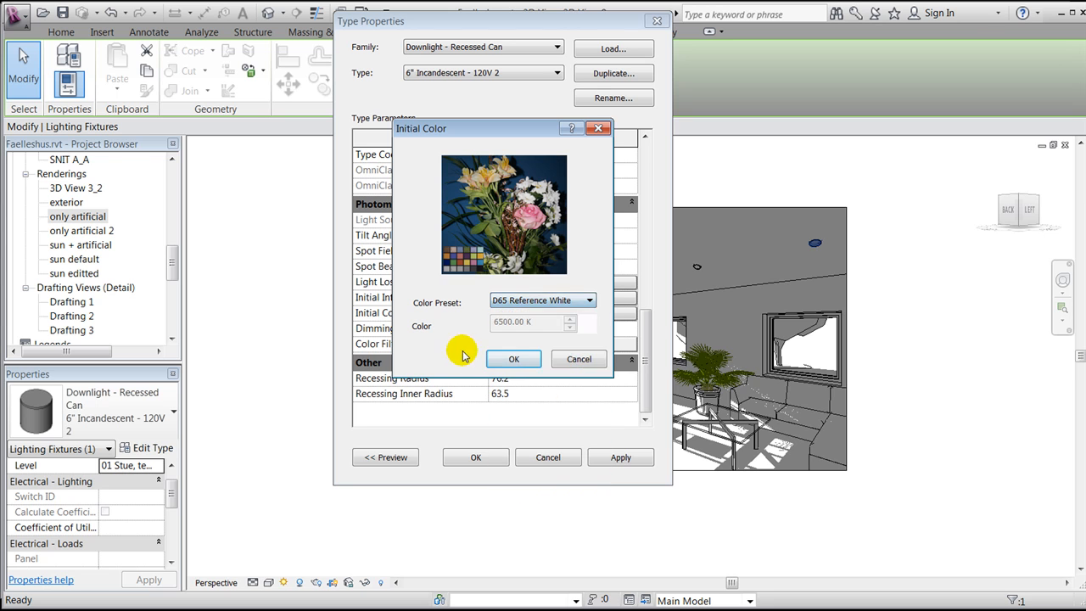
left_click(564, 357)
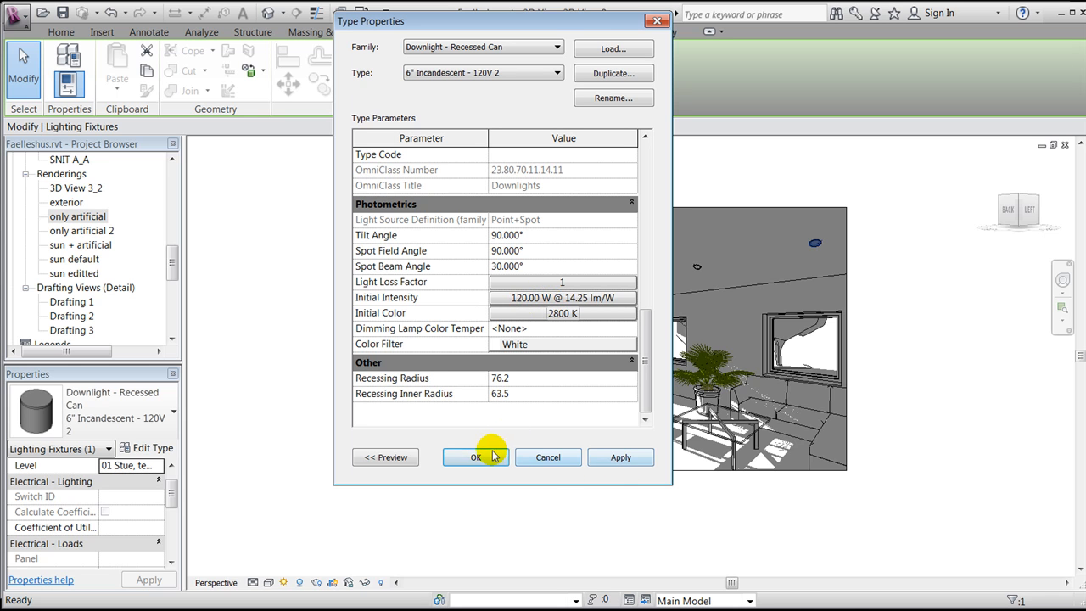
left_click(656, 21)
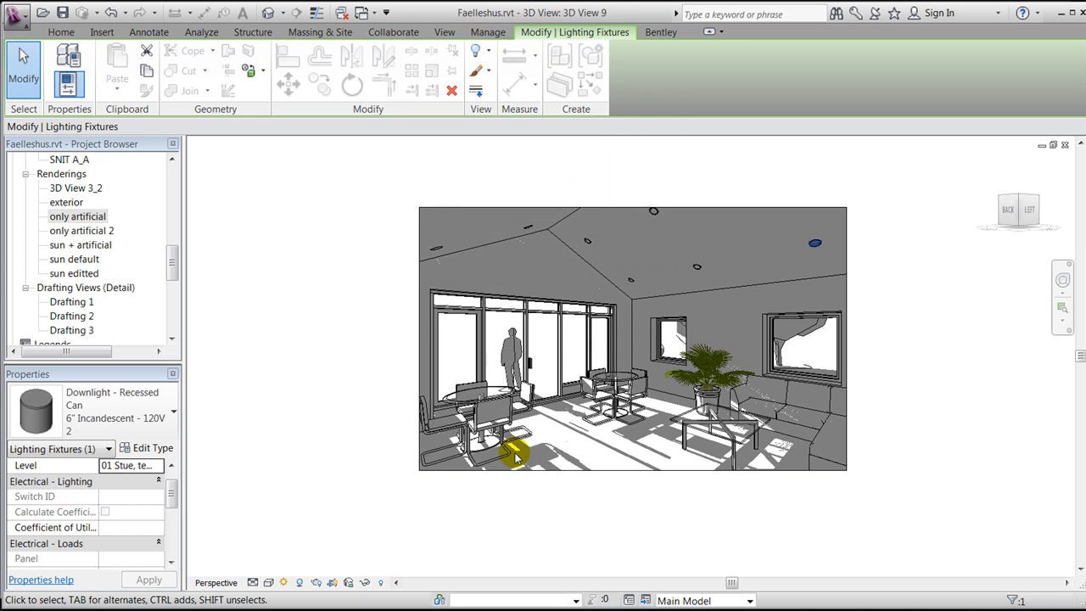
Open the "only artificial 2" rendering, then switch to the interior pictures PDF to compare rendering results
double_click(81, 231)
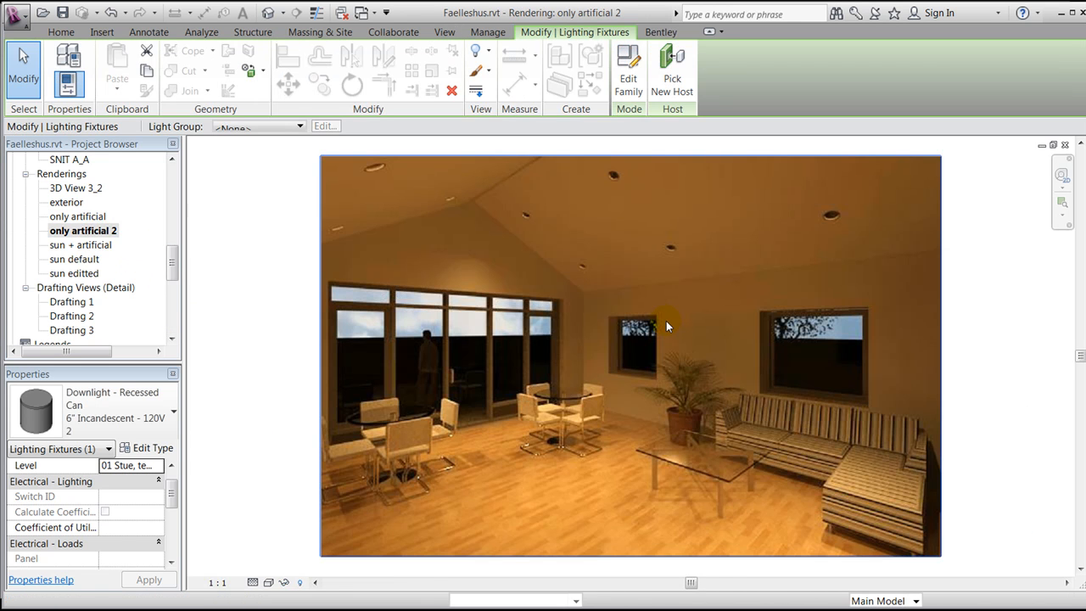
scroll(670, 322, "down", 2)
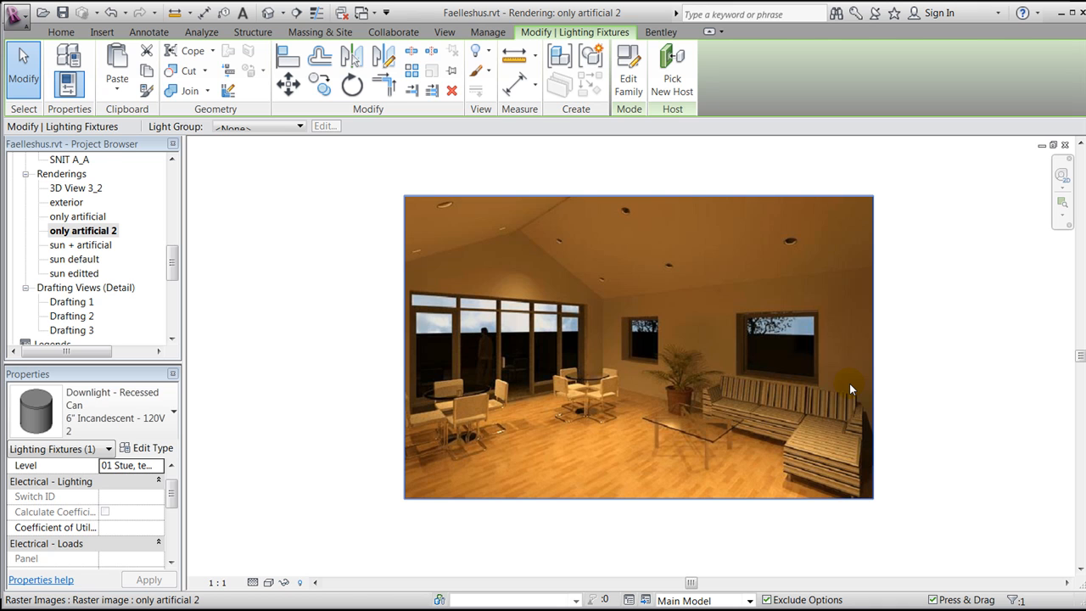
key("Escape")
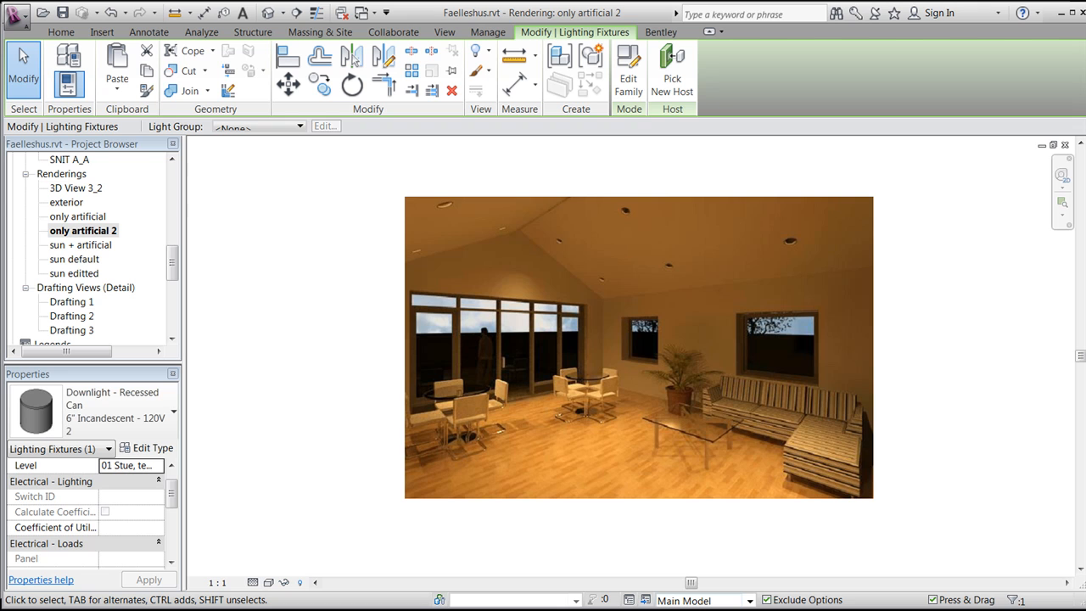
key("alt+Tab")
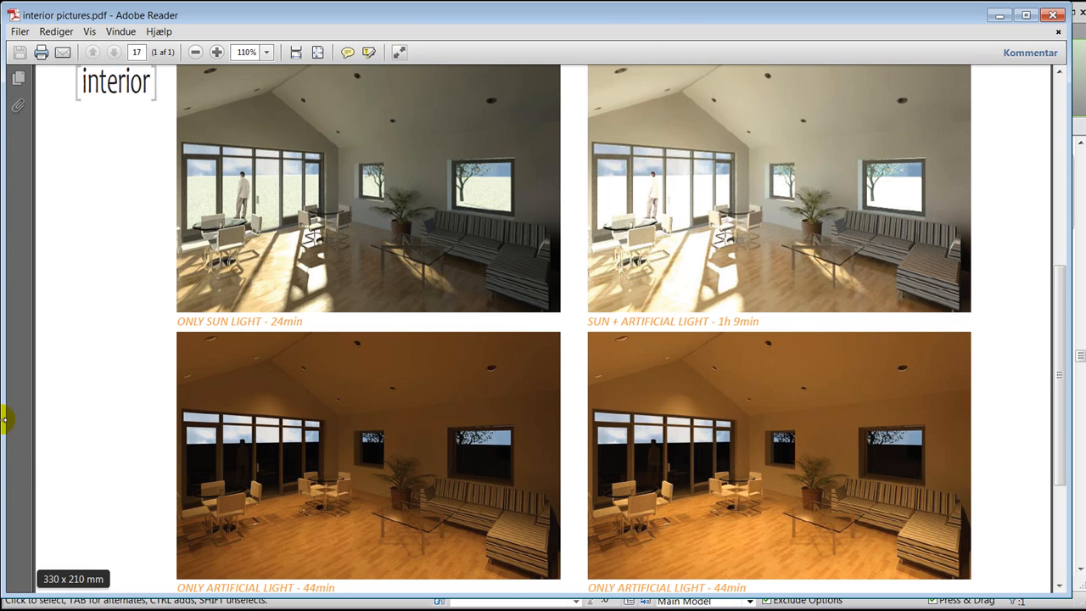